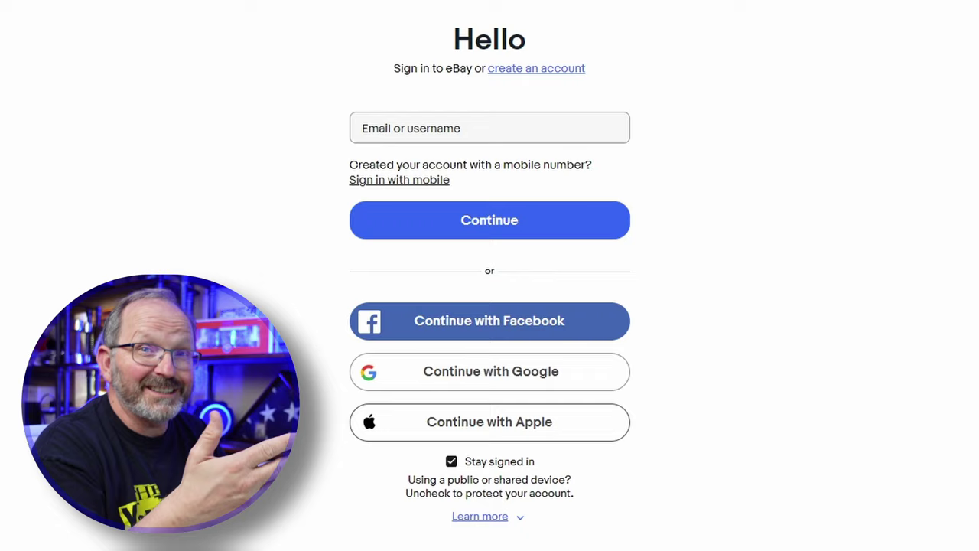
Step: Create a new eBay account by entering the name fields and a suggested United States street address
left_click(540, 70)
left_click(219, 173)
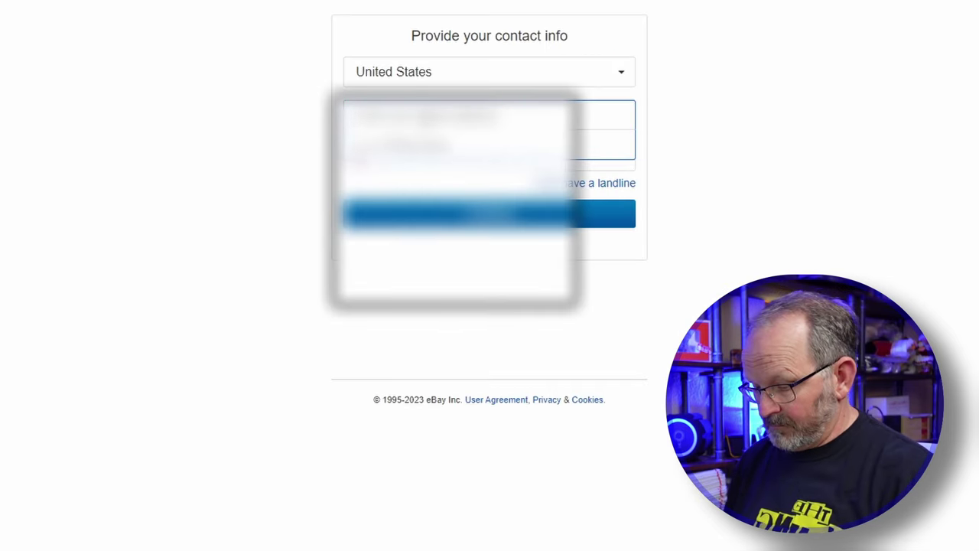
type("123 Main")
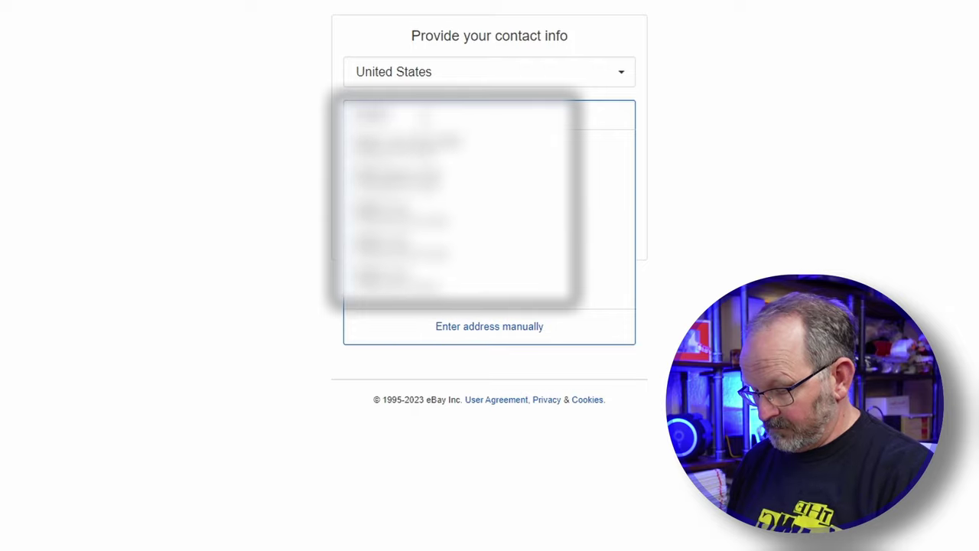
type(" St")
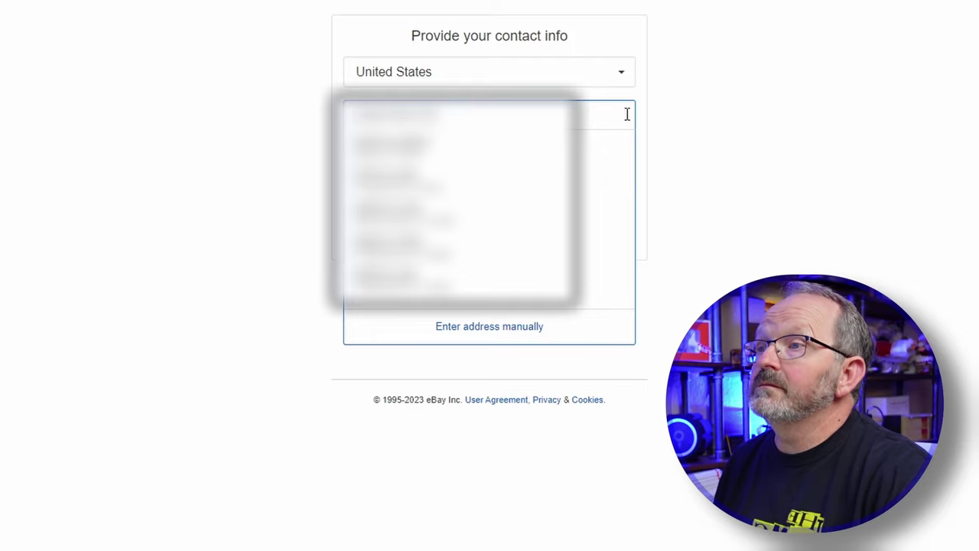
left_click(655, 109)
left_click(476, 329)
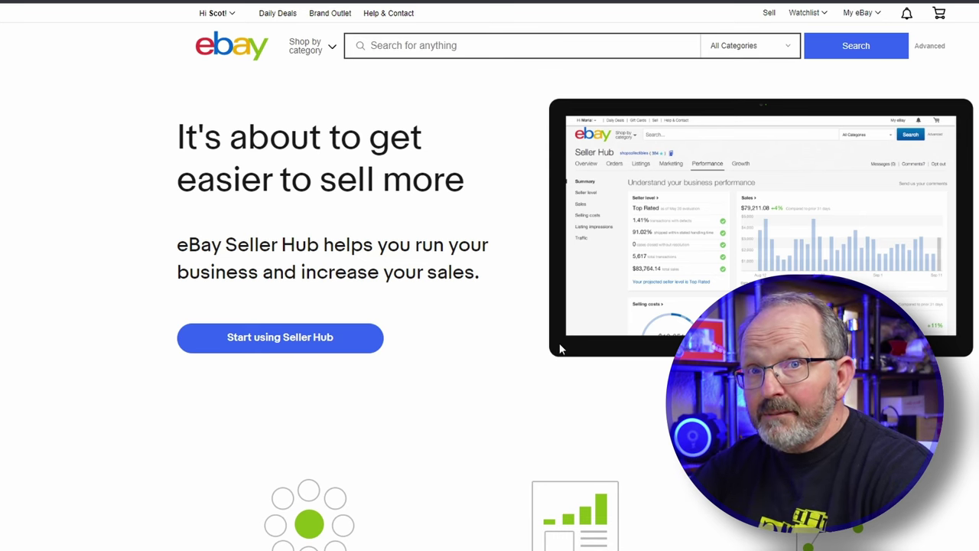
Step: Scroll through the Seller Hub highlights: One destination, Great new tools and More data
scroll(561, 348, "down", 2)
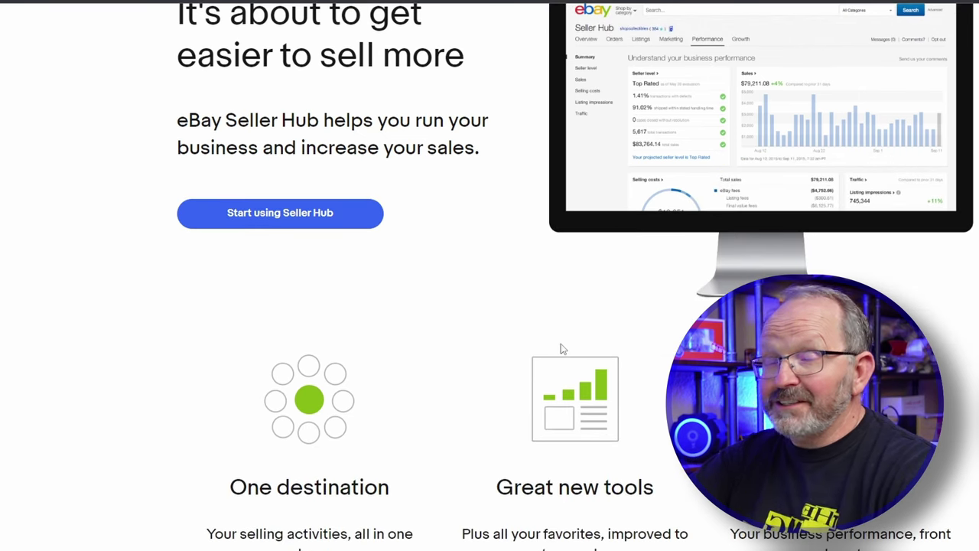
scroll(563, 346, "down", 1)
scroll(561, 345, "down", 1)
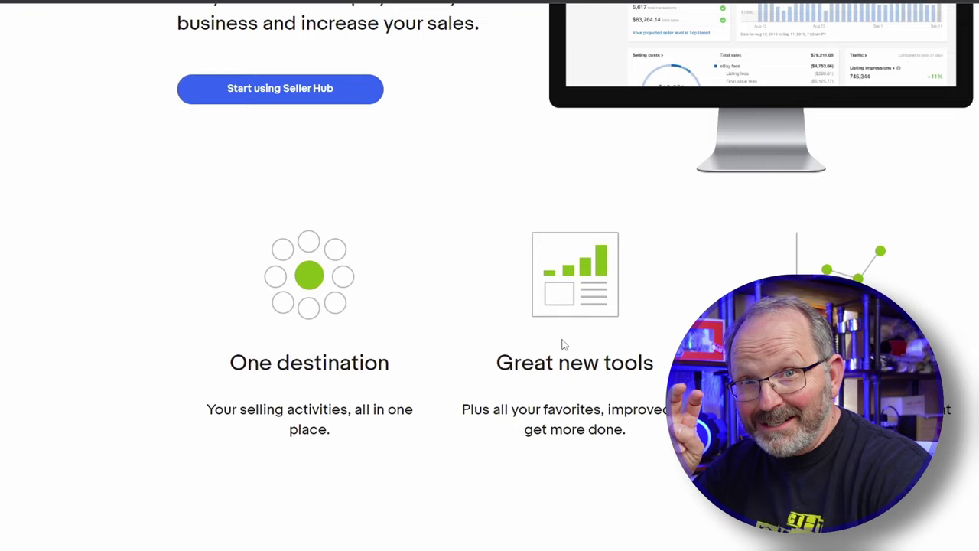
scroll(560, 342, "down", 3)
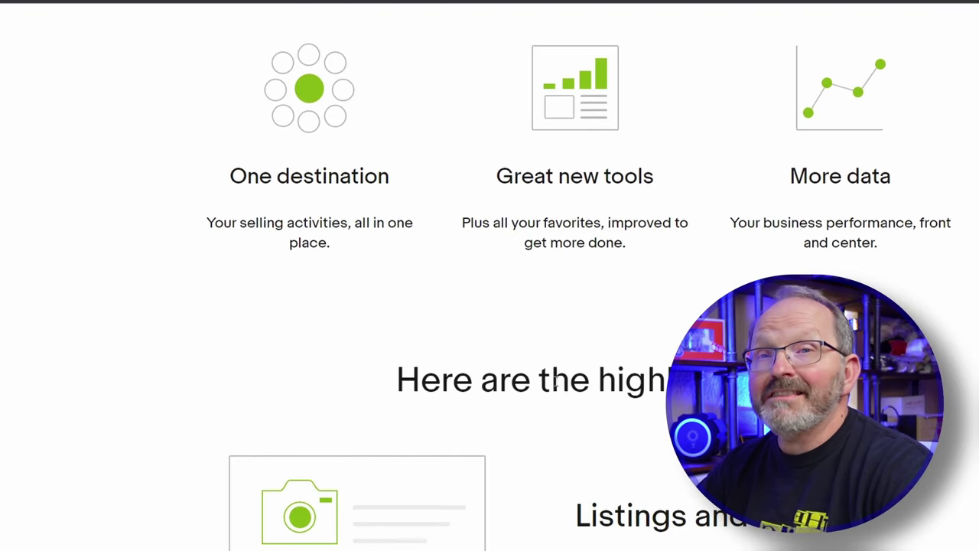
scroll(545, 383, "up", 7)
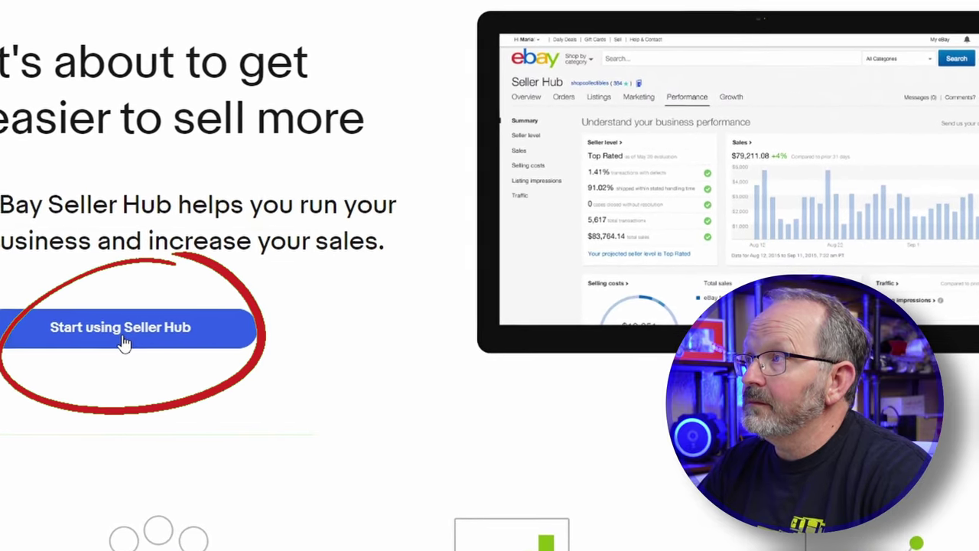
Step: Enter the Seller Hub dashboard and complete the five-tip welcome tour through Done
left_click(141, 347)
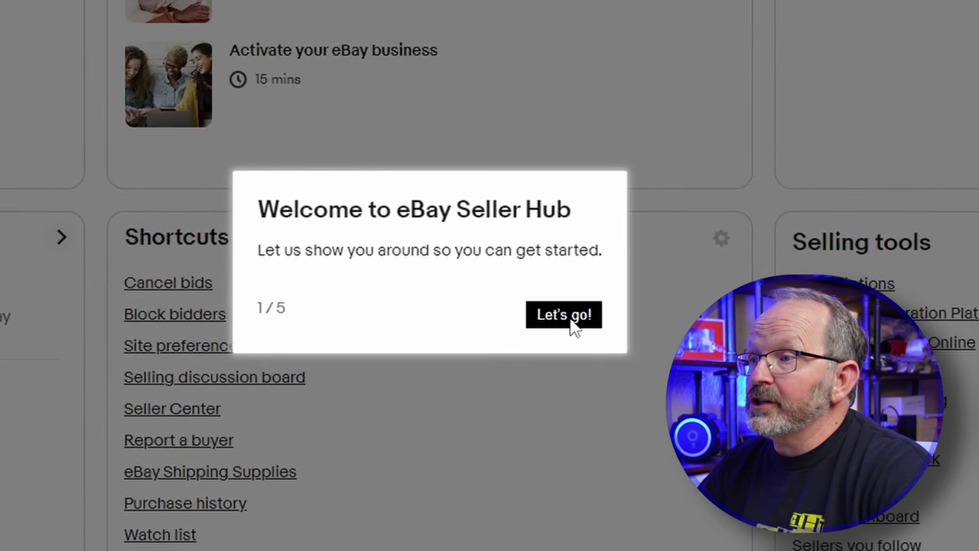
left_click(567, 317)
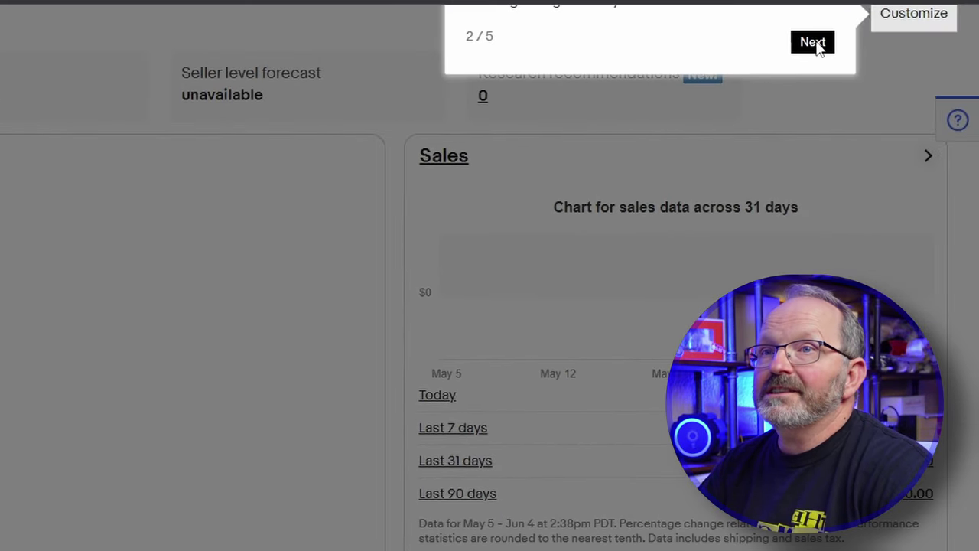
left_click(812, 132)
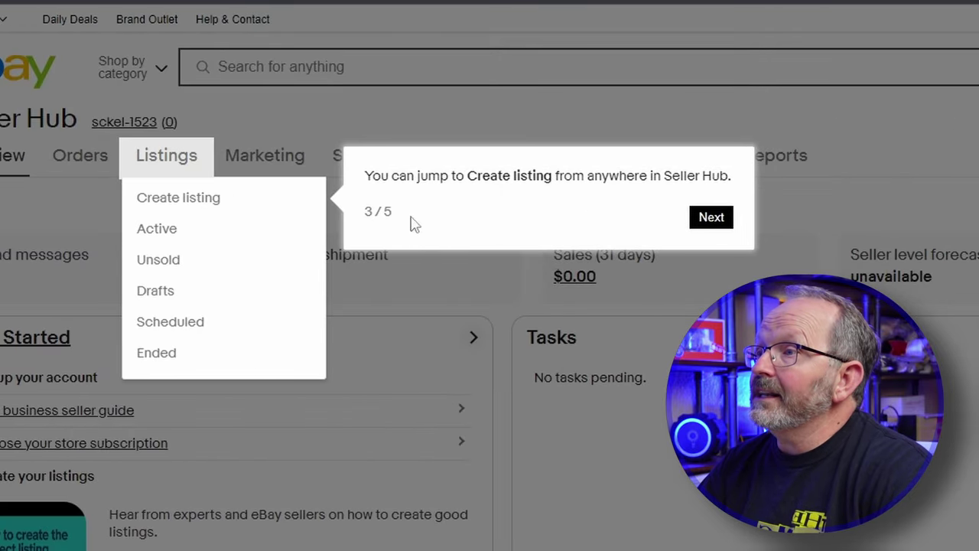
left_click(713, 219)
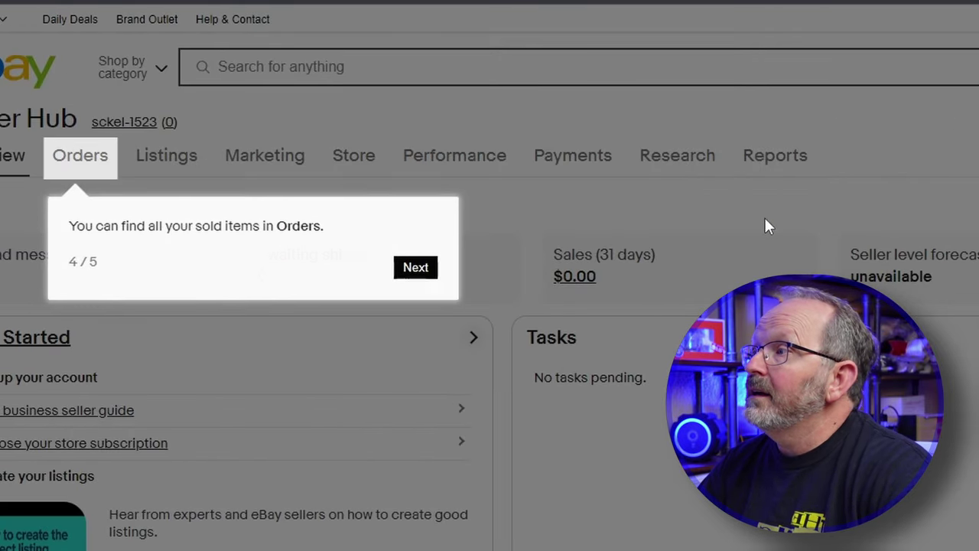
left_click(419, 266)
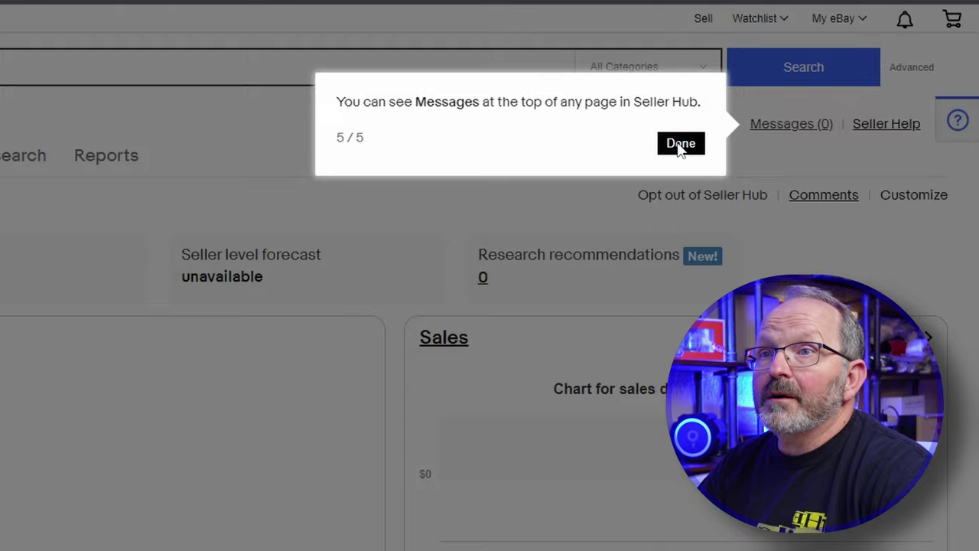
left_click(681, 146)
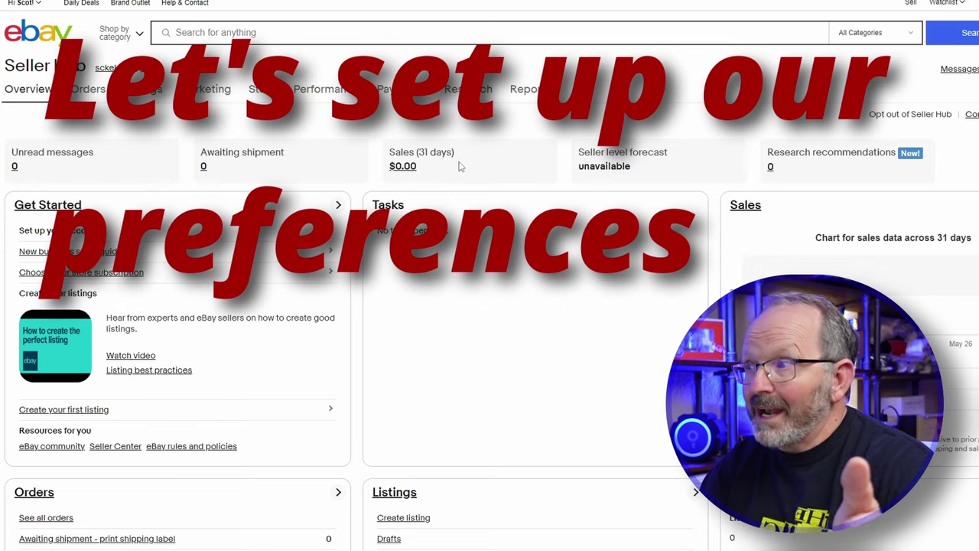
scroll(176, 226, "down", 3)
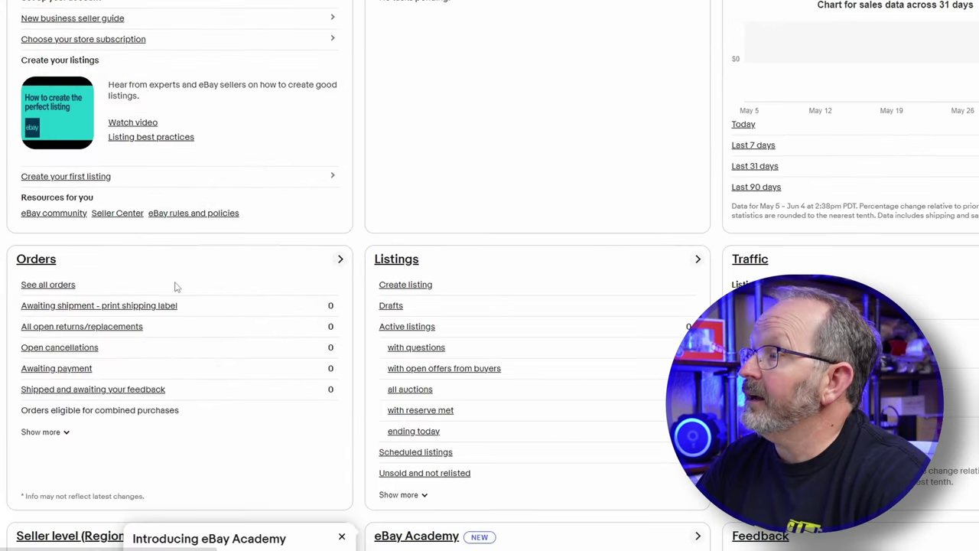
scroll(224, 285, "up", 3)
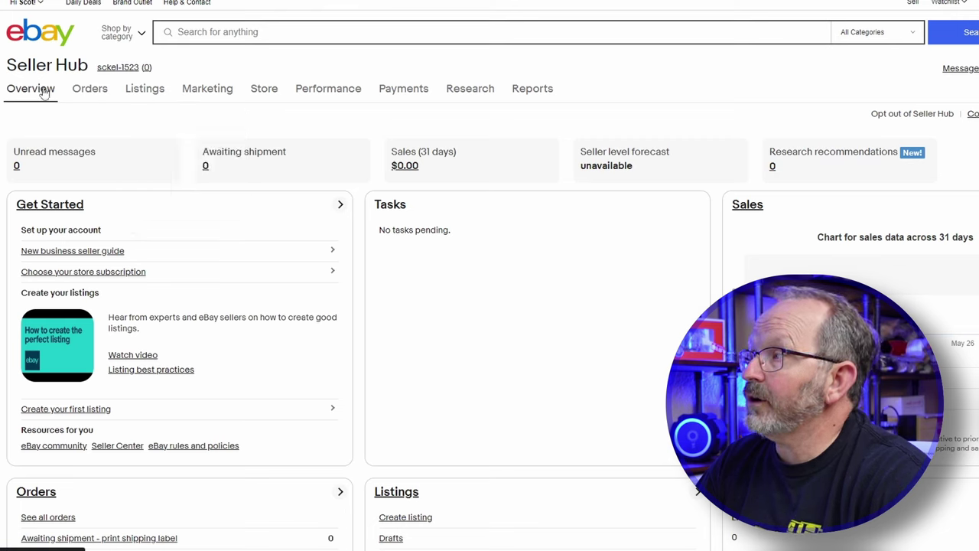
mouse_move(145, 91)
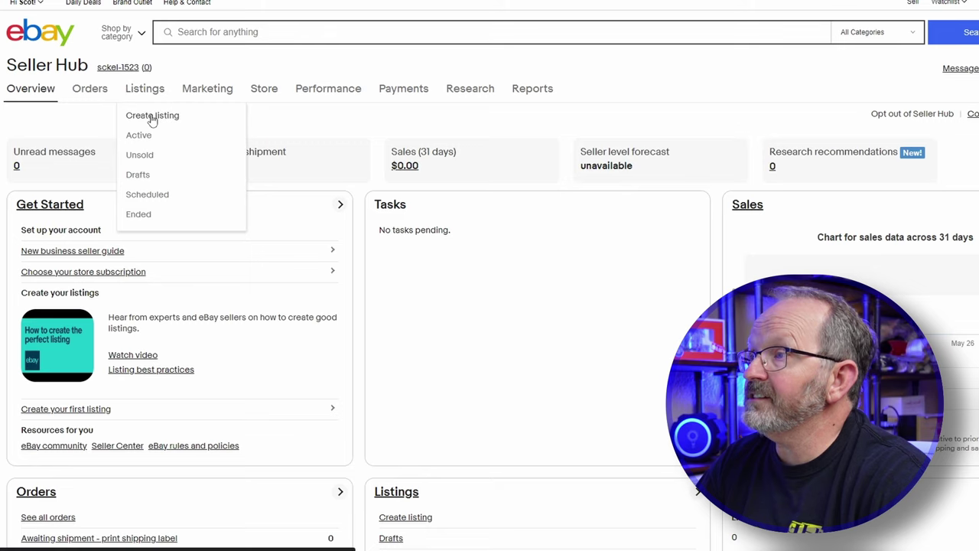
left_click(152, 117)
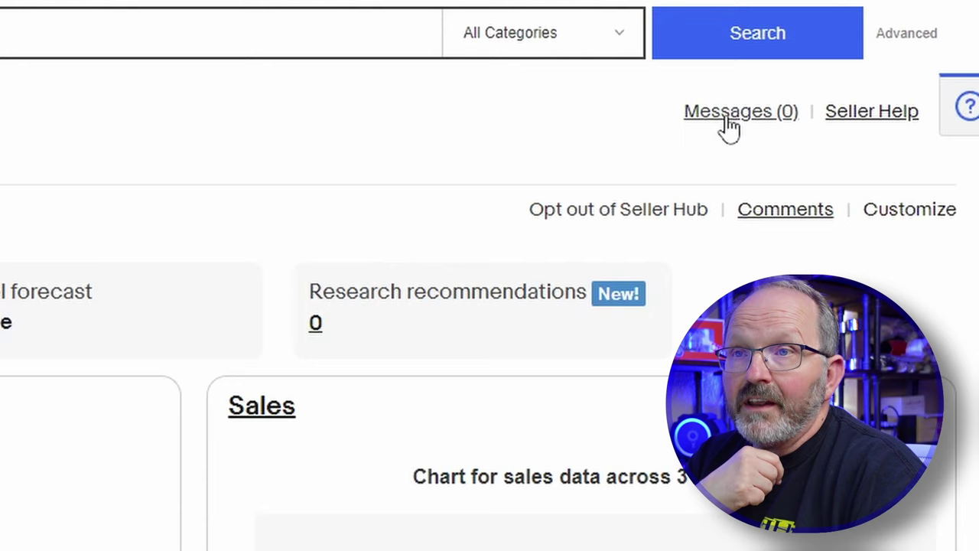
Step: Read eBay's welcome message in the inbox, then view the My eBay Account overview
left_click(727, 116)
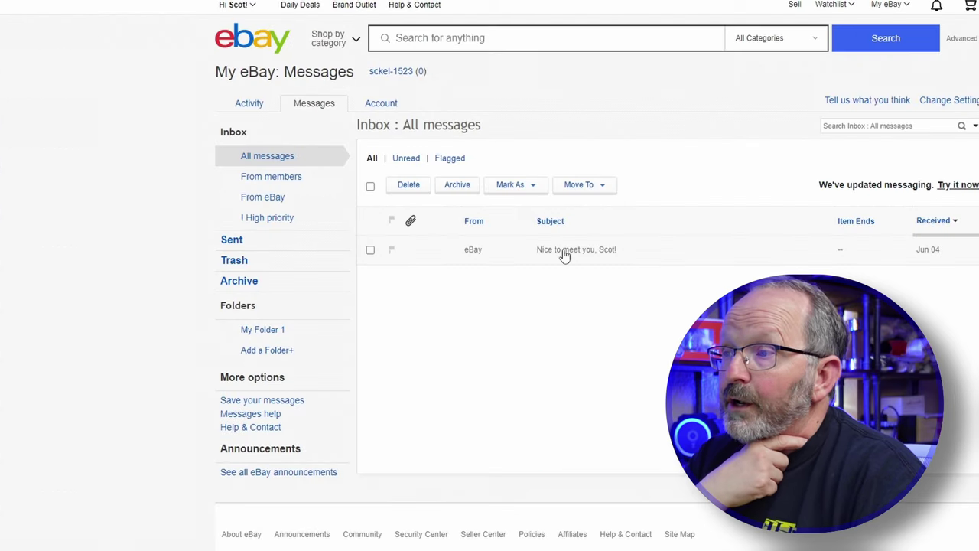
left_click(561, 257)
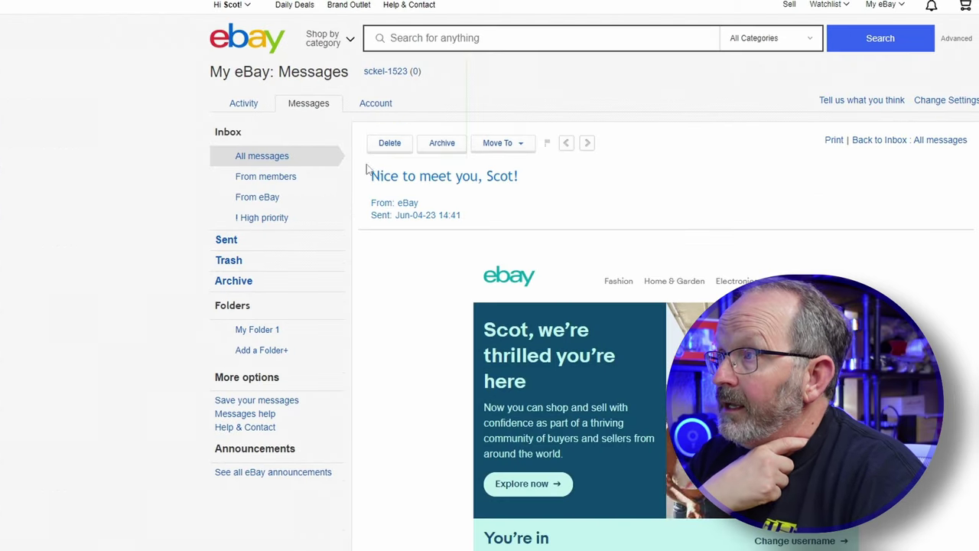
left_click(379, 107)
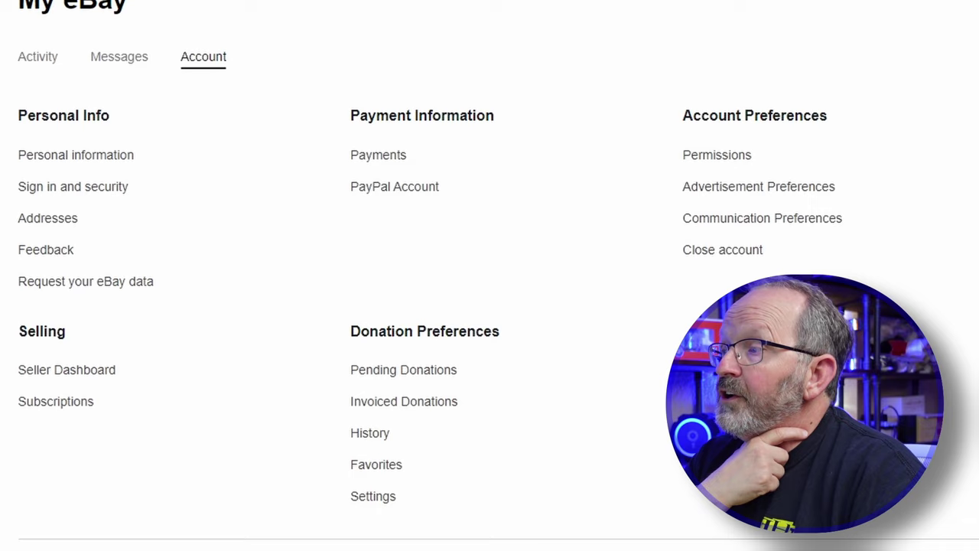
scroll(249, 25, "down", 2)
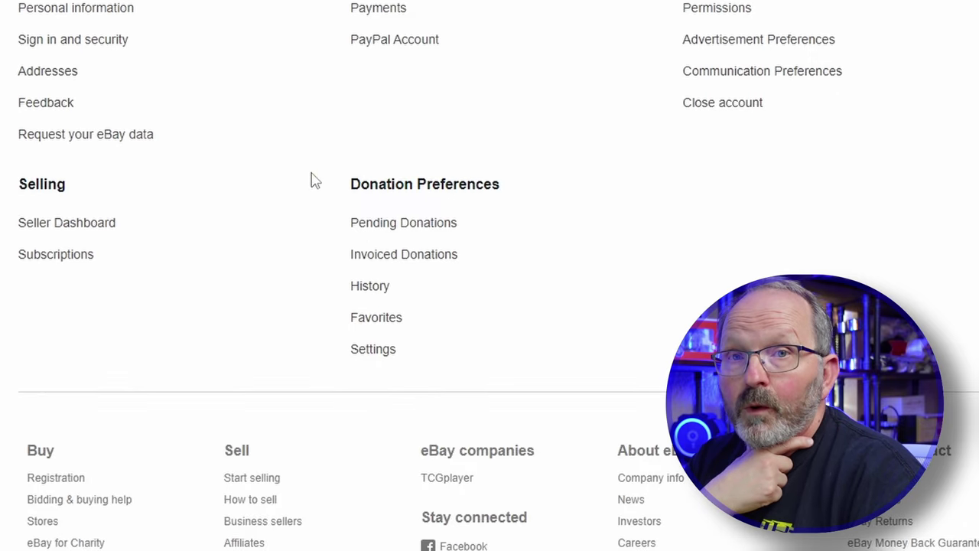
Step: In Personal info, replace the current username with the new username and save it
left_click(82, 11)
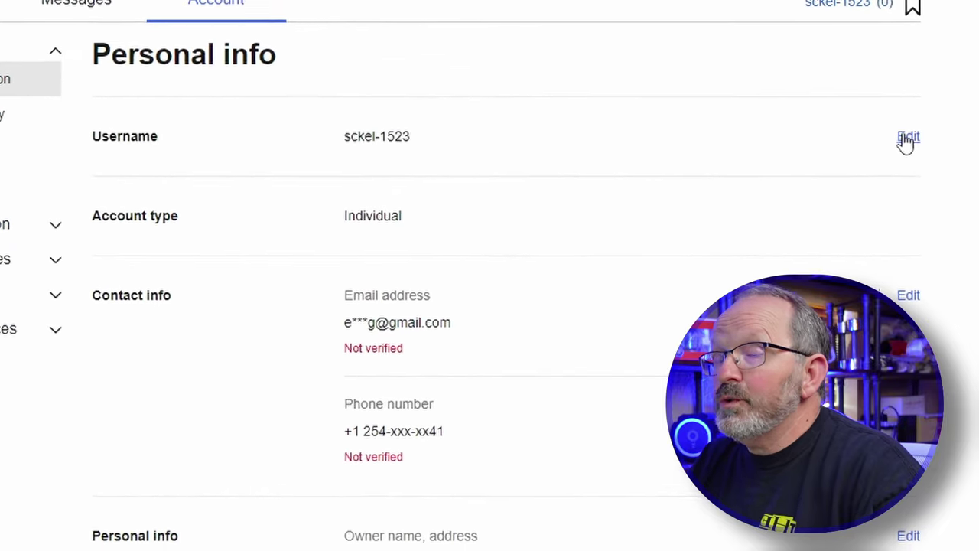
left_click(902, 119)
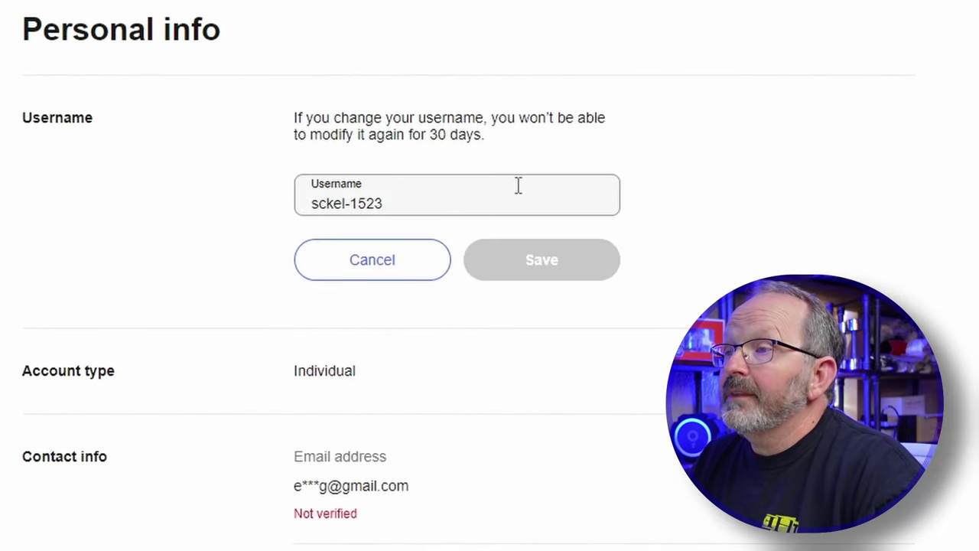
left_click_drag(383, 203, 297, 216)
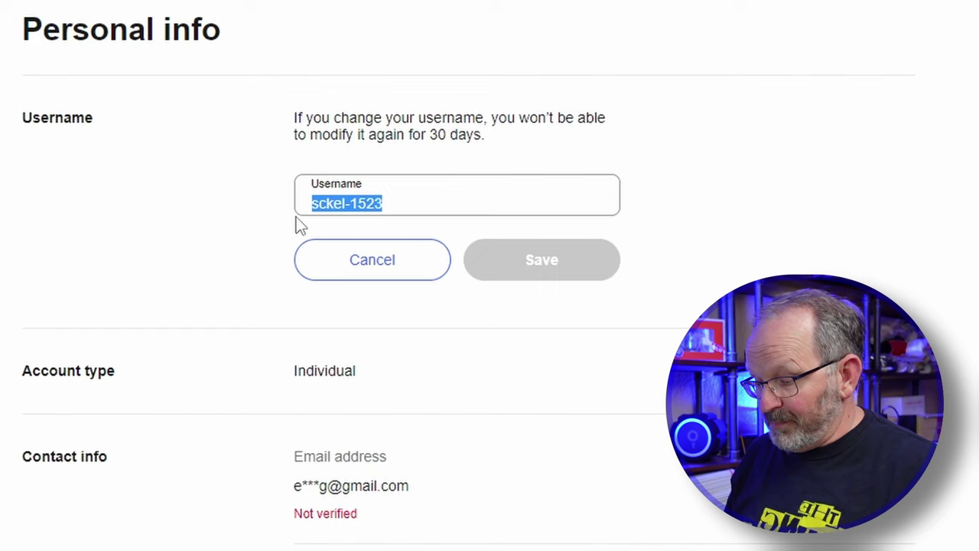
type("Chac")
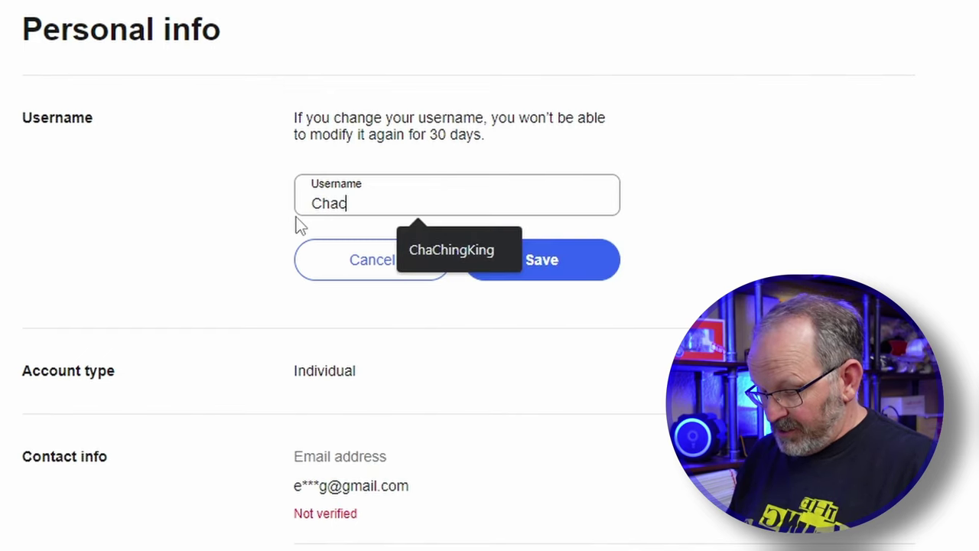
type("hingking")
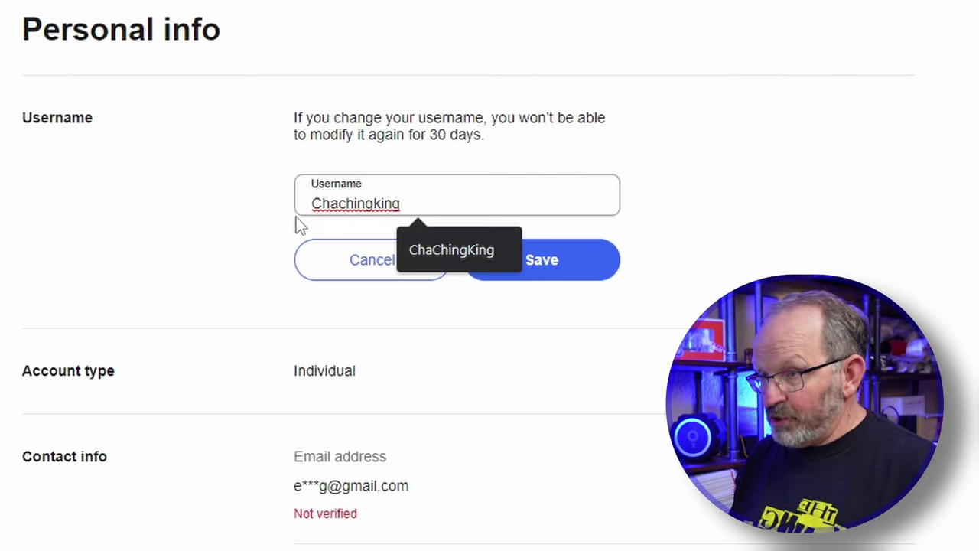
type("2")
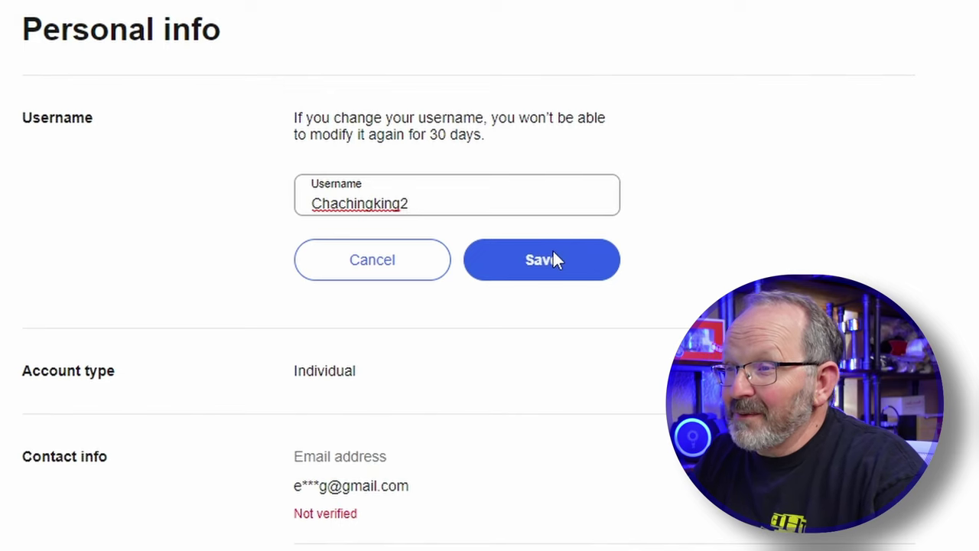
left_click(540, 276)
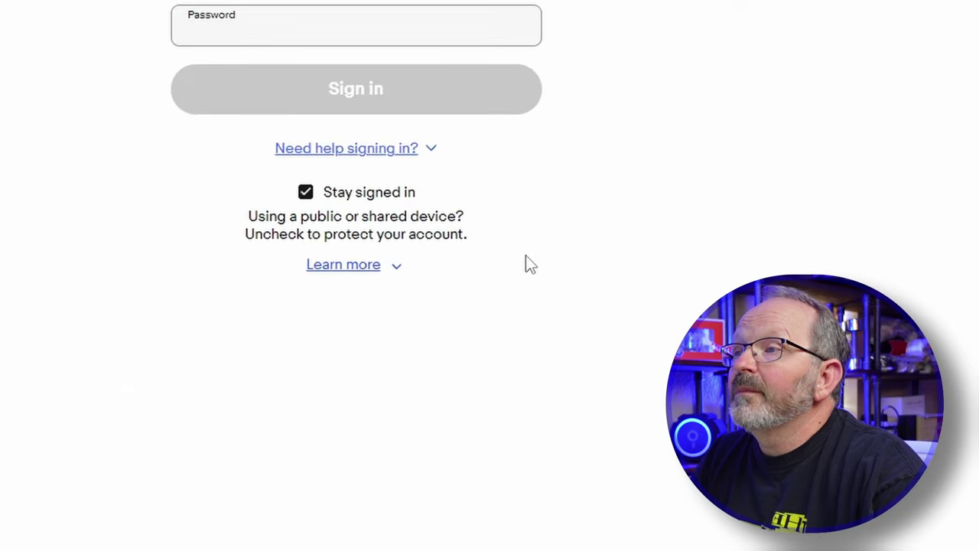
Step: Start signing back in by entering the account password
left_click(284, 27)
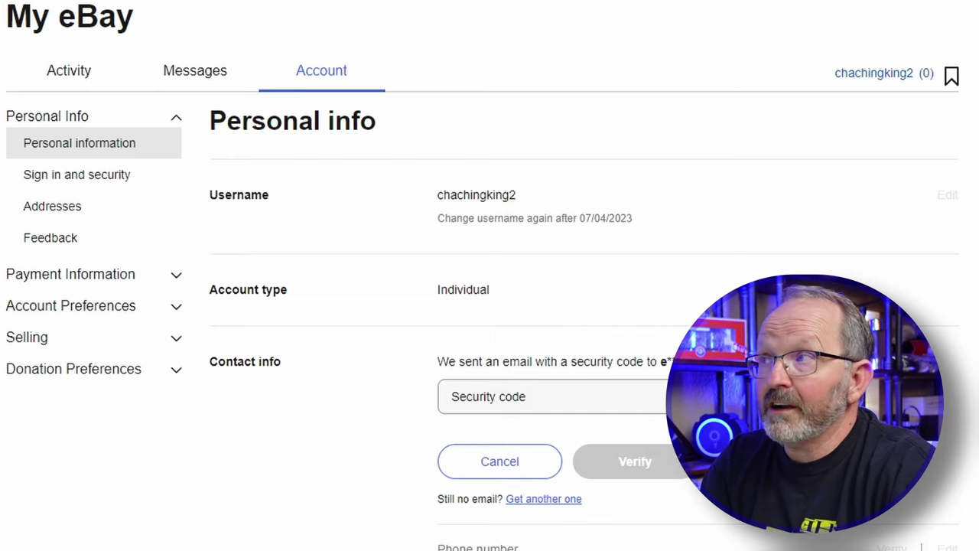
Step: Paste the emailed security code to verify the email address
right_click(507, 390)
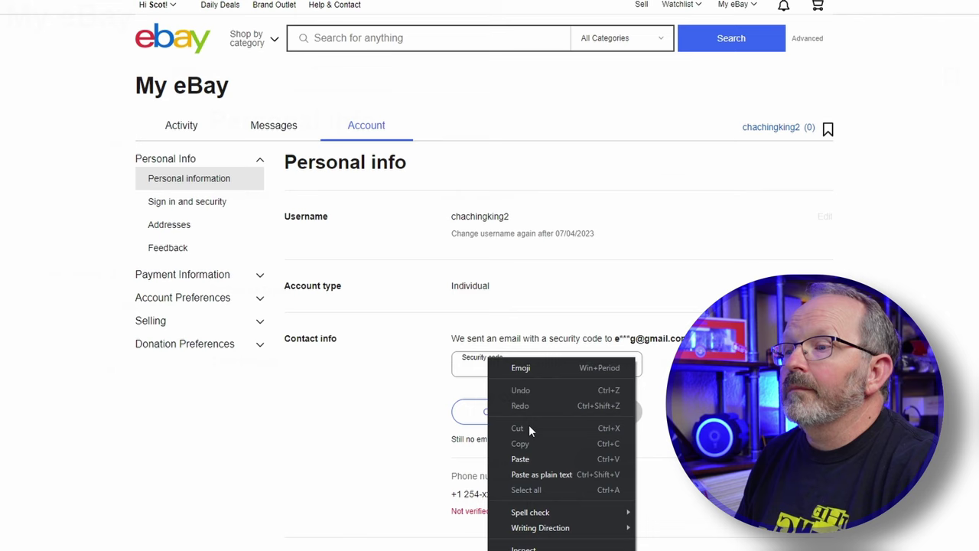
left_click(534, 518)
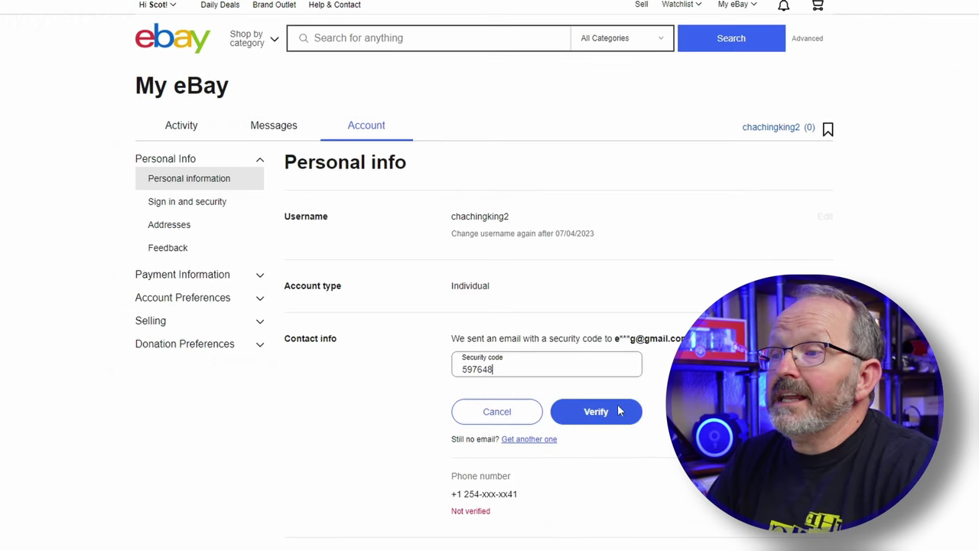
left_click(618, 406)
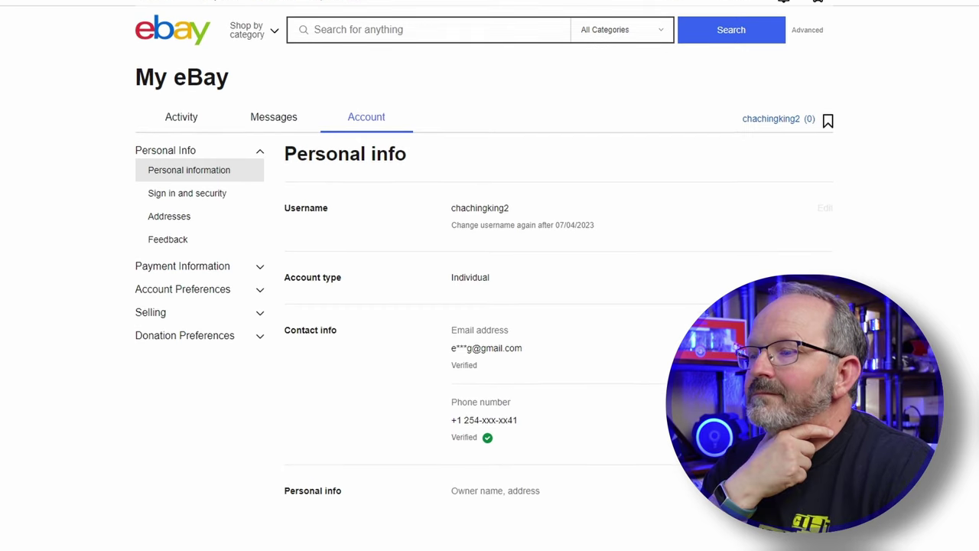
scroll(490, 276, "down", 3)
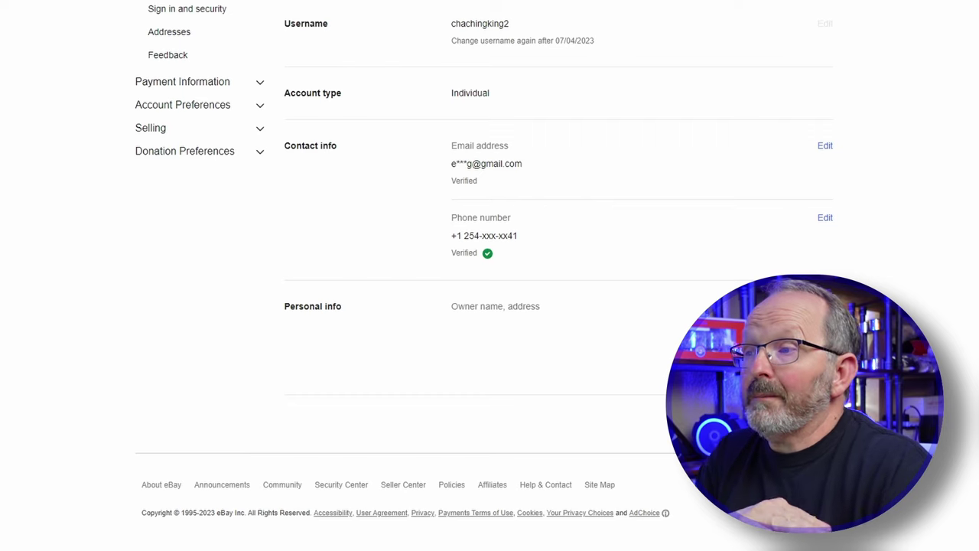
Step: Open Sign in and security and look over the choices for the first secret question
scroll(188, 208, "up", 3)
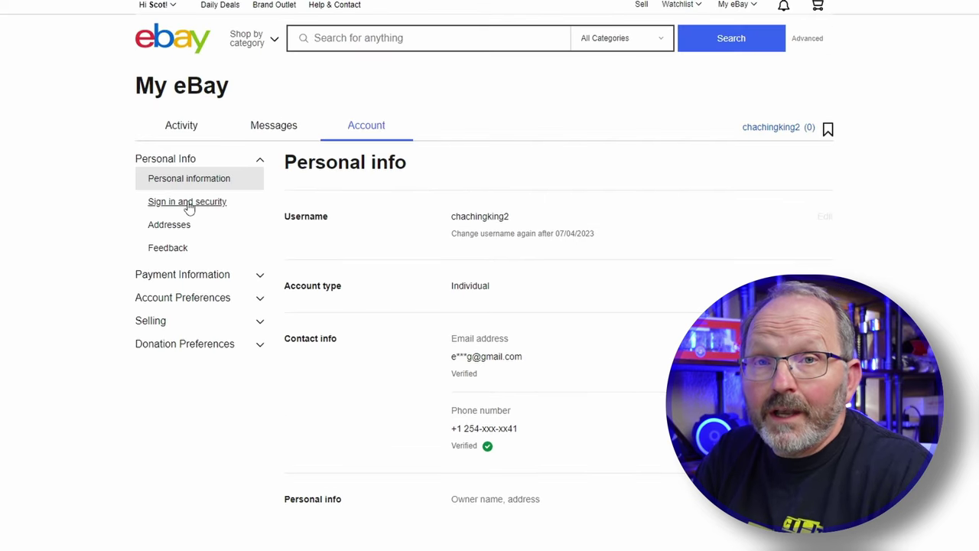
left_click(188, 203)
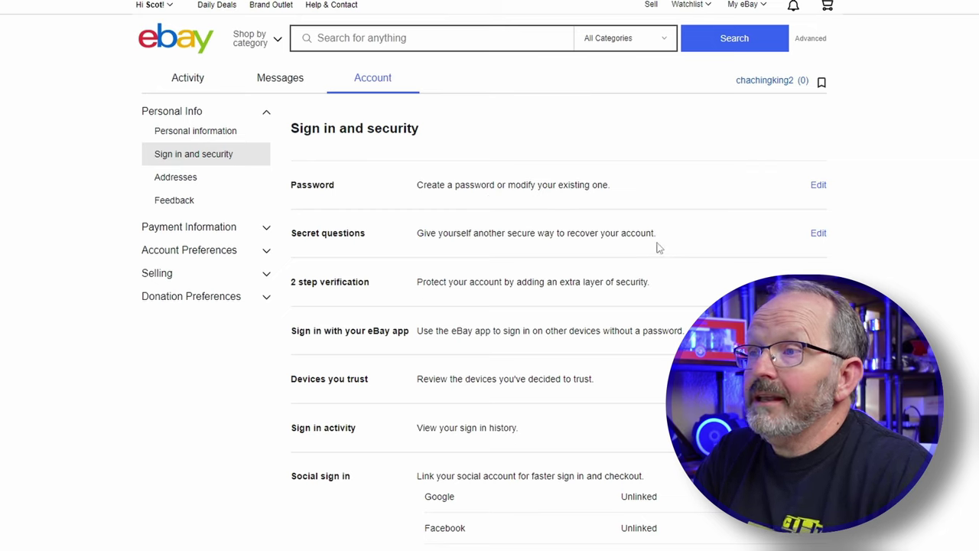
left_click(818, 234)
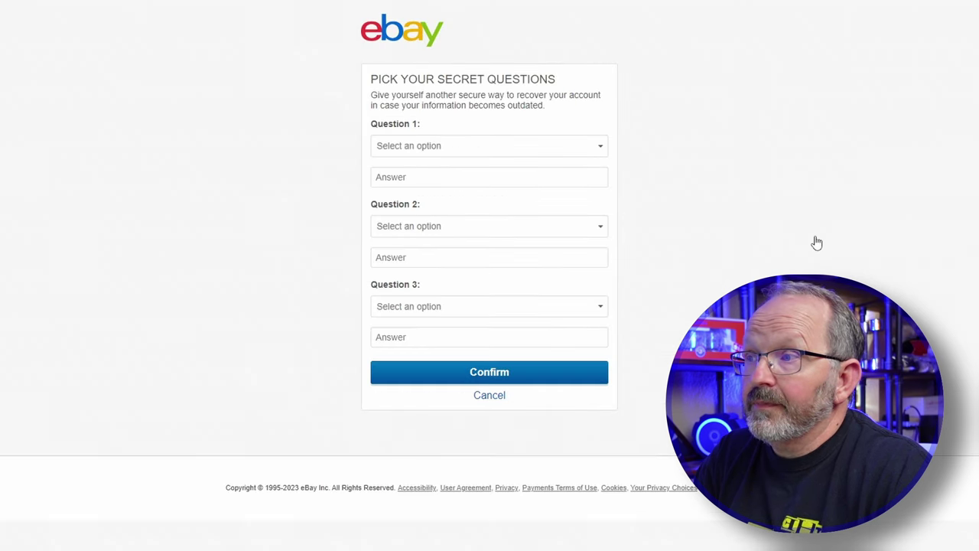
left_click(507, 150)
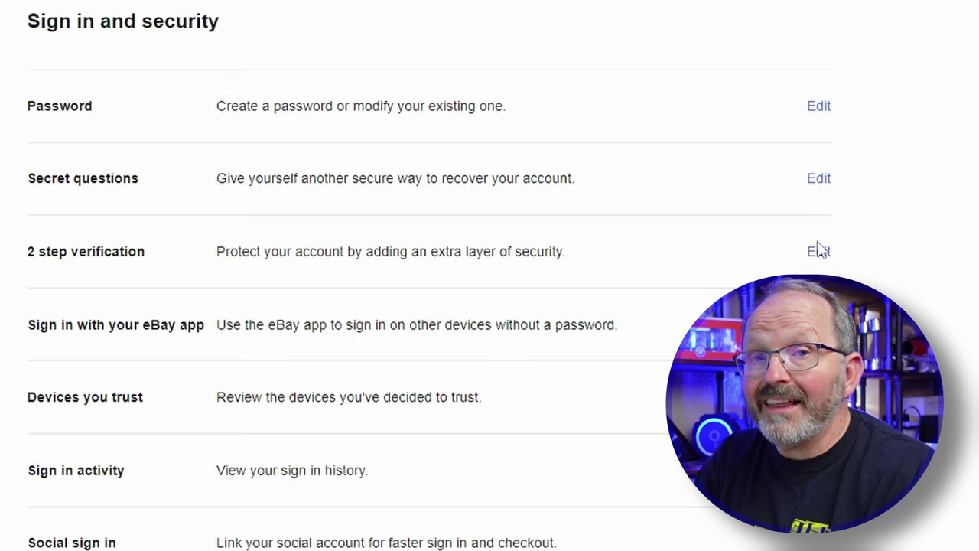
Step: Turn on 2-step verification by text message and enter the texted security code
left_click(807, 249)
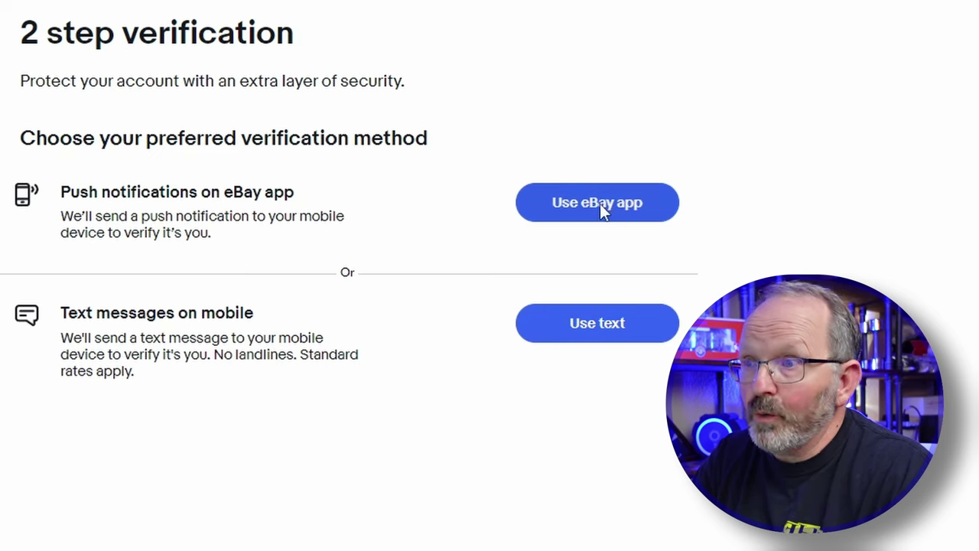
left_click(596, 324)
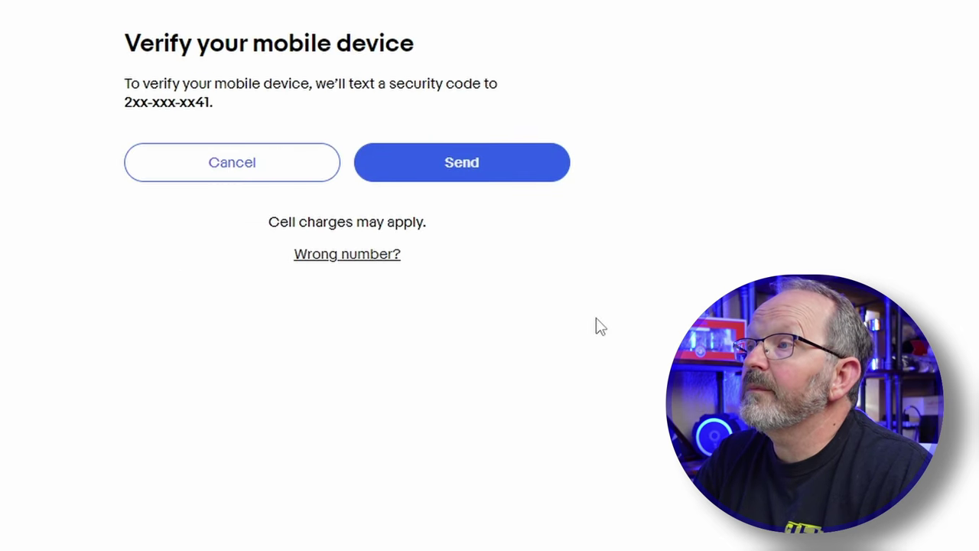
left_click(472, 163)
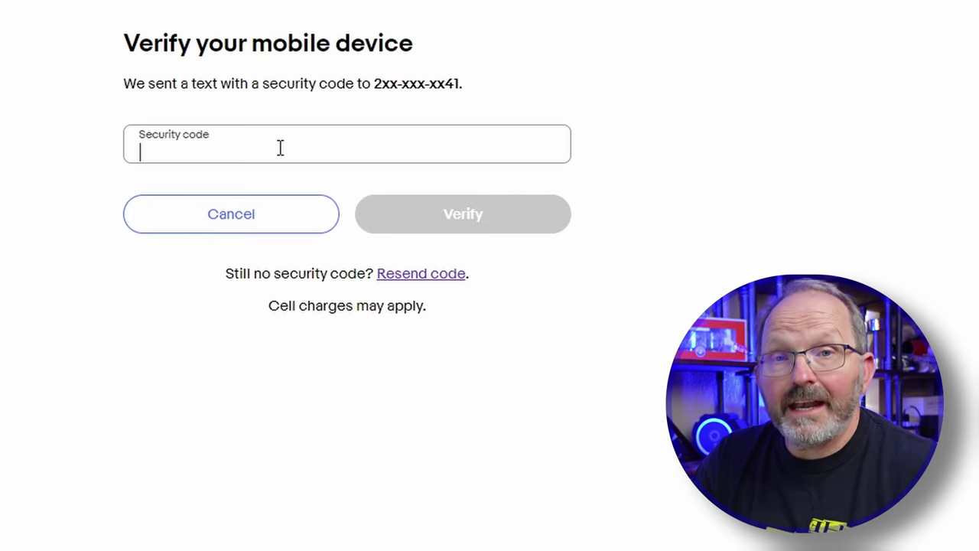
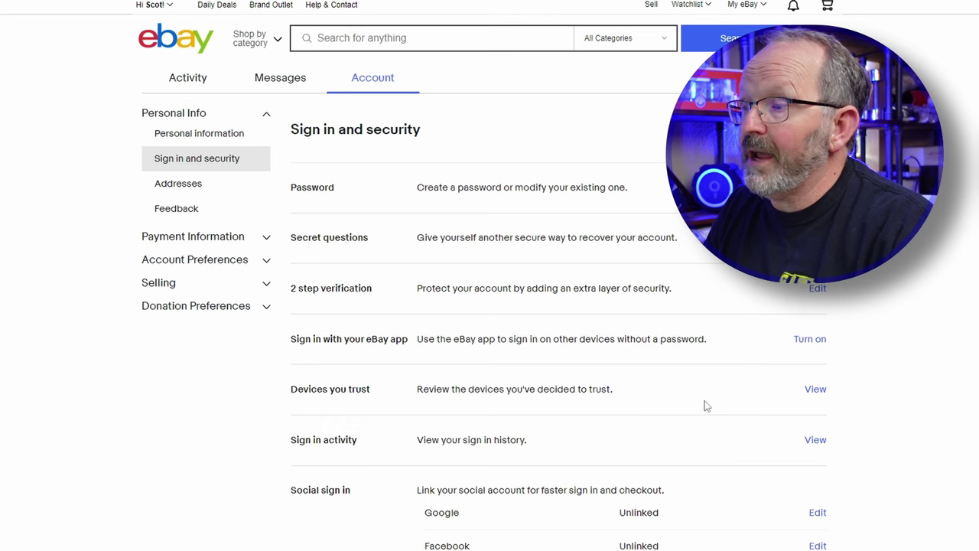
Step: View the sign-in preferences, keeping both stay-signed-in options checked
scroll(704, 406, "down", 3)
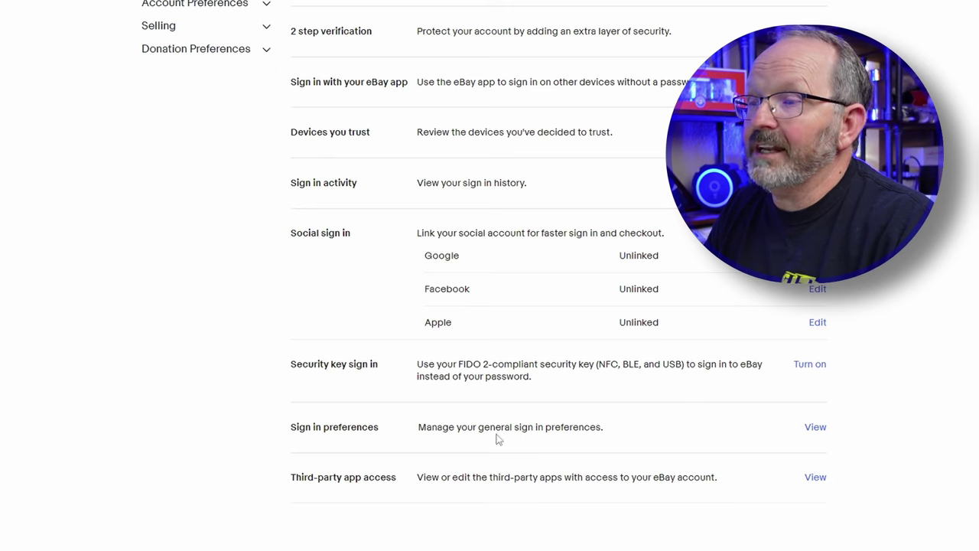
left_click(816, 428)
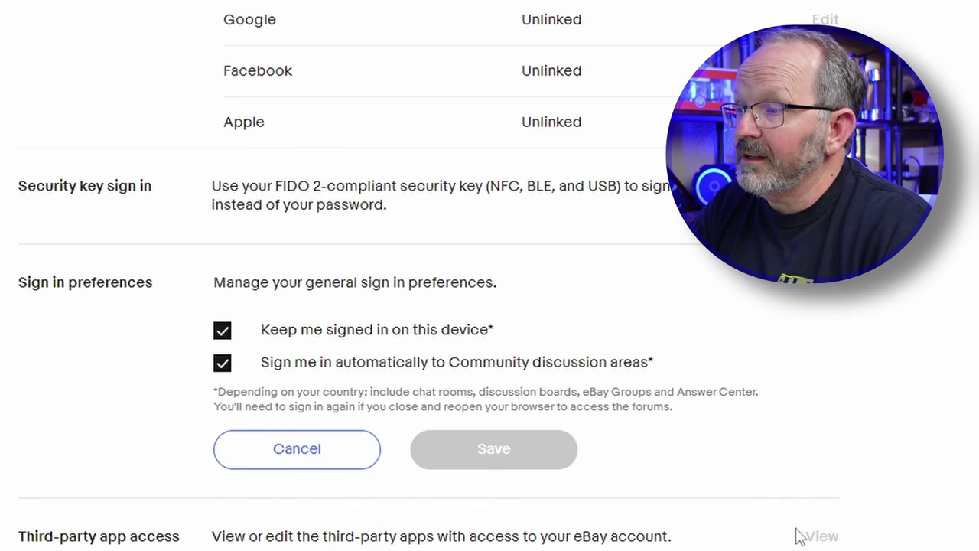
scroll(691, 433, "up", 10)
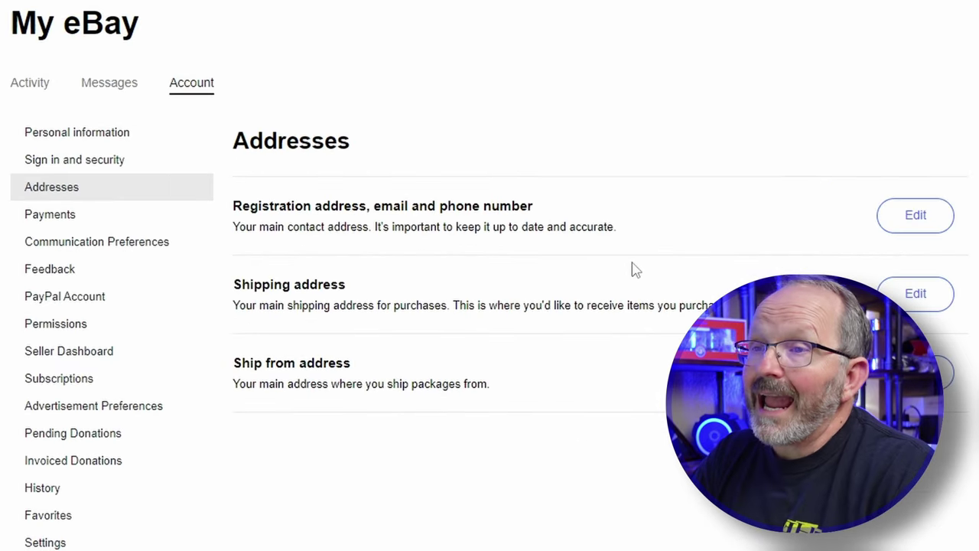
Step: Open the edit view for the registration address, email and phone number
left_click(921, 217)
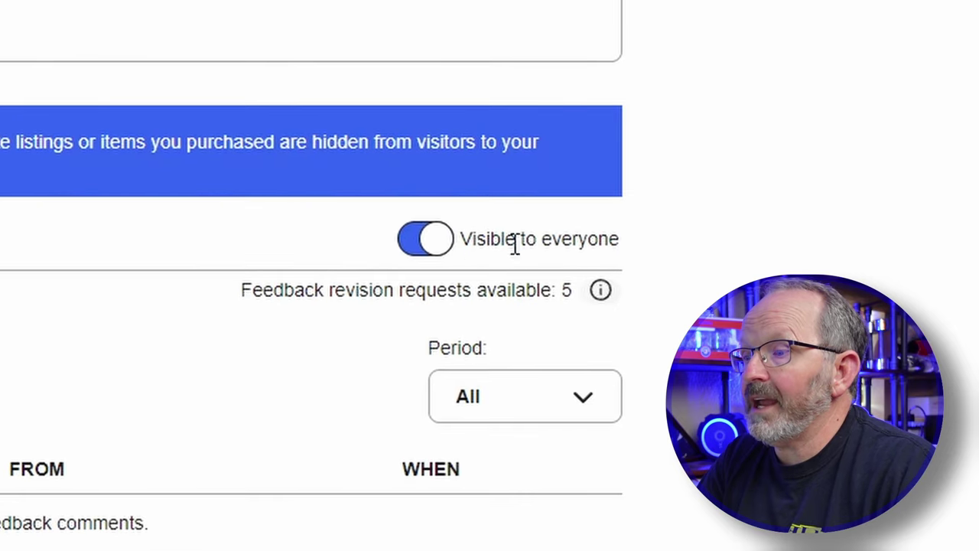
left_click(424, 239)
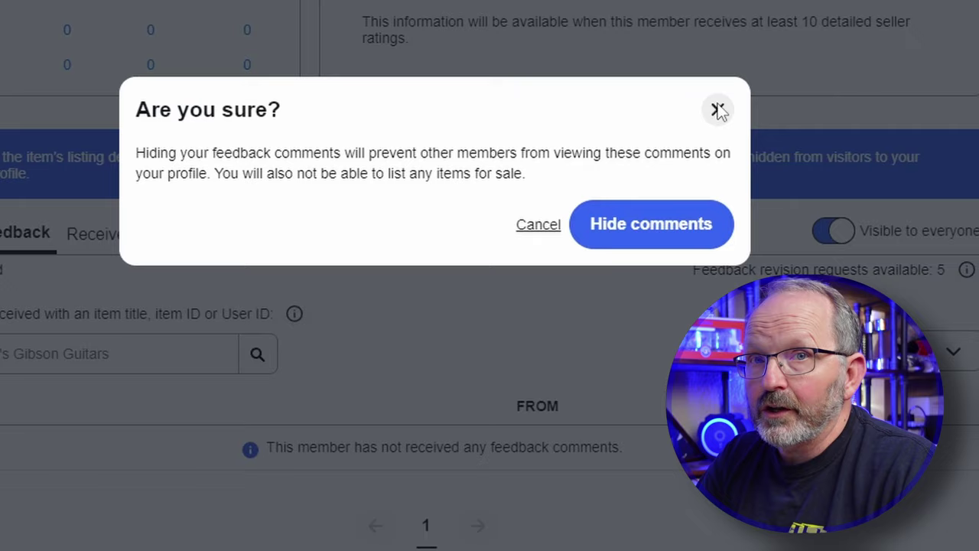
left_click(719, 111)
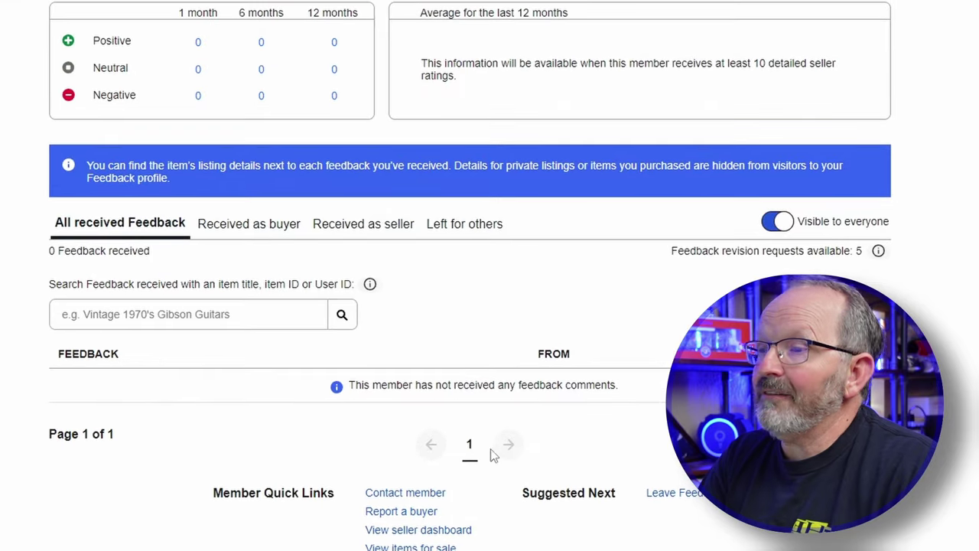
scroll(575, 497, "up", 5)
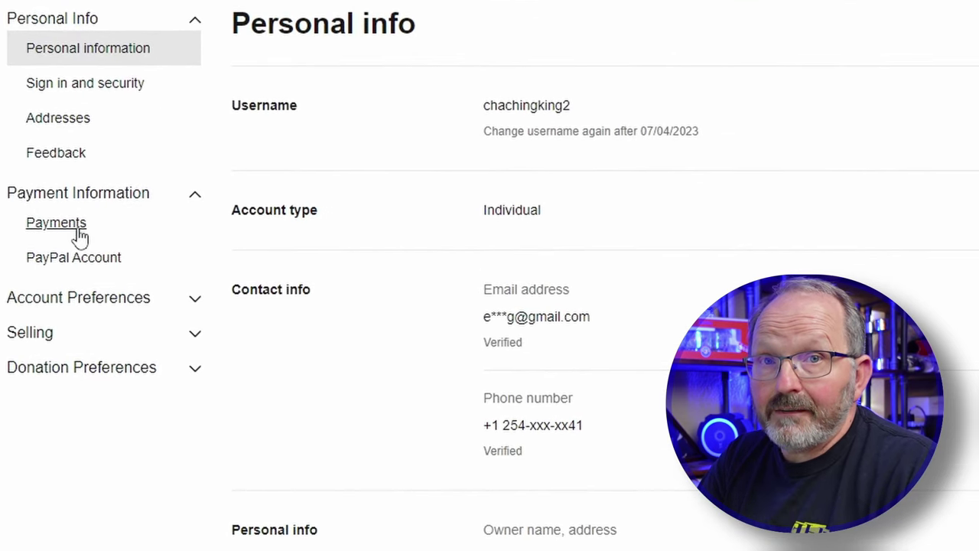
Step: Open the account's Payments settings and start adding a new payment option
left_click(78, 228)
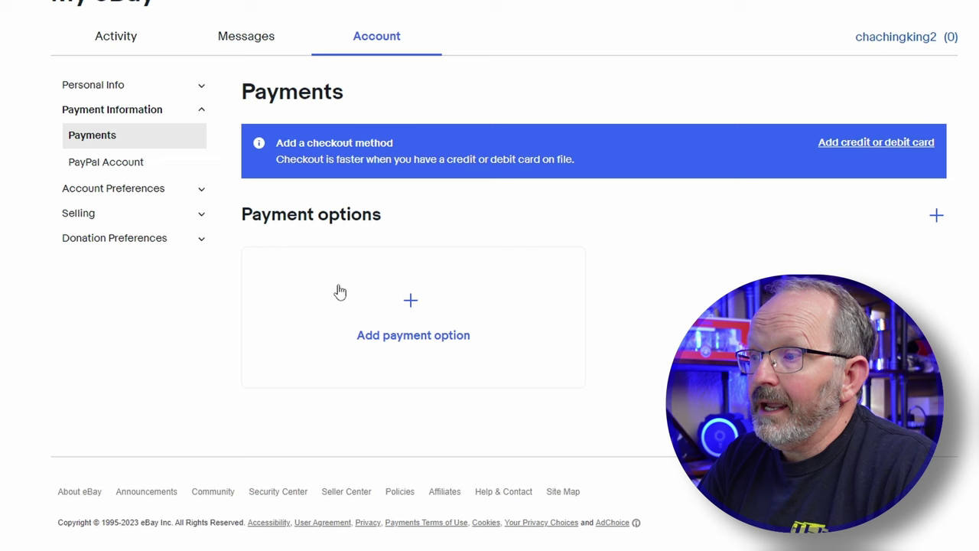
left_click(411, 304)
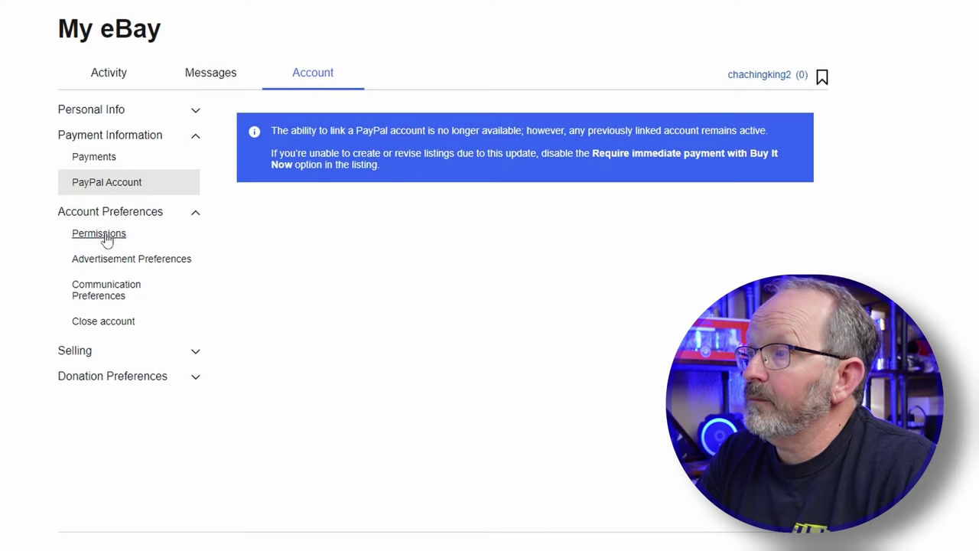
Step: Check Permissions for authorized users, then go to Communication Preferences
left_click(98, 233)
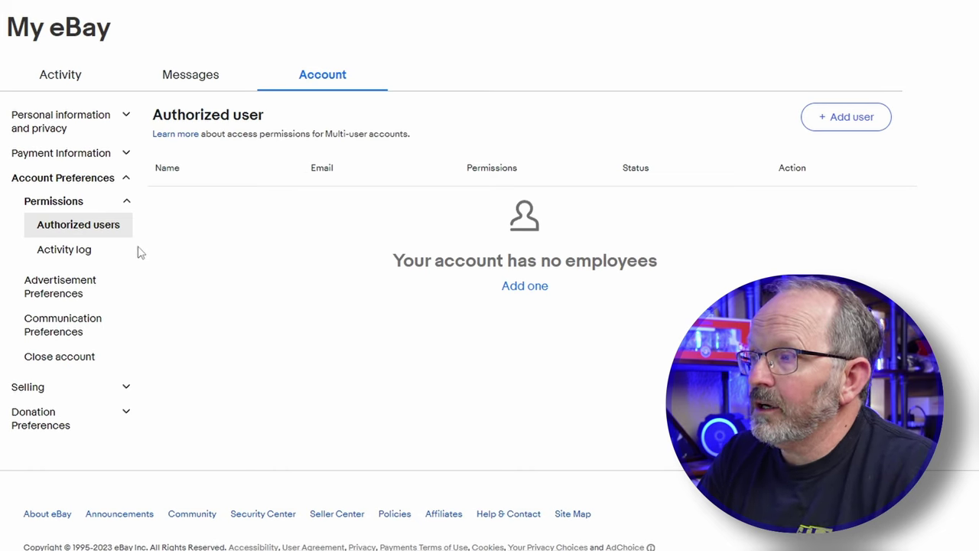
left_click(66, 328)
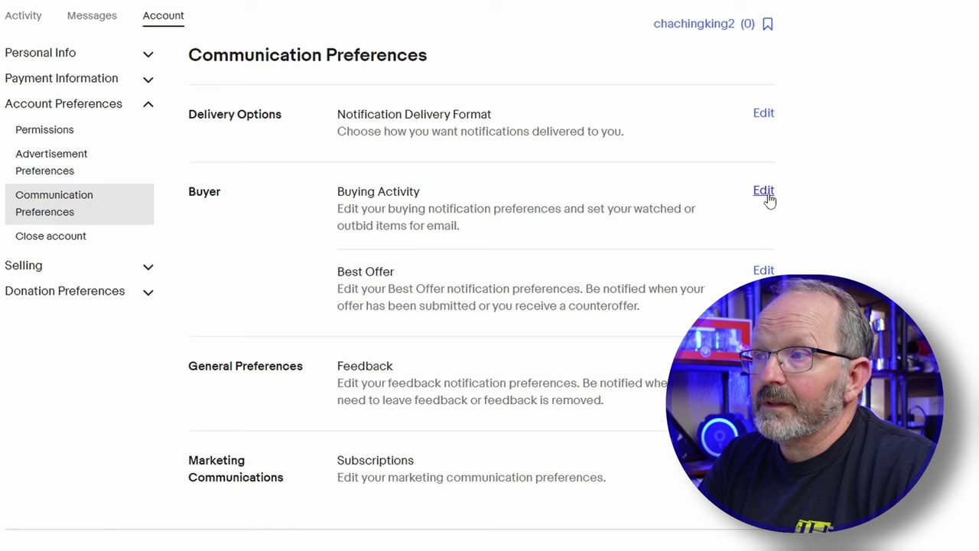
Step: Set notification delivery to Text-only, then uncheck all Buying Activity notifications and save
left_click(763, 114)
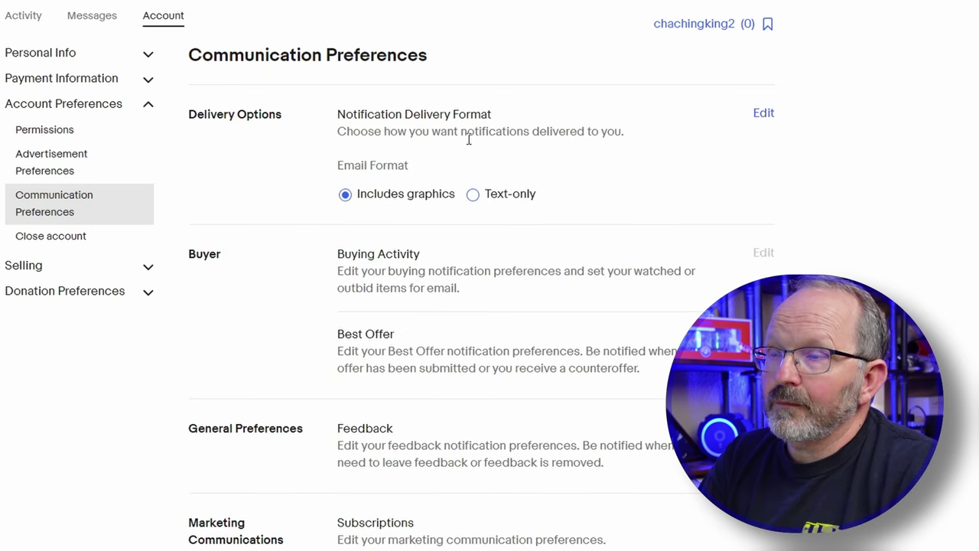
left_click(473, 196)
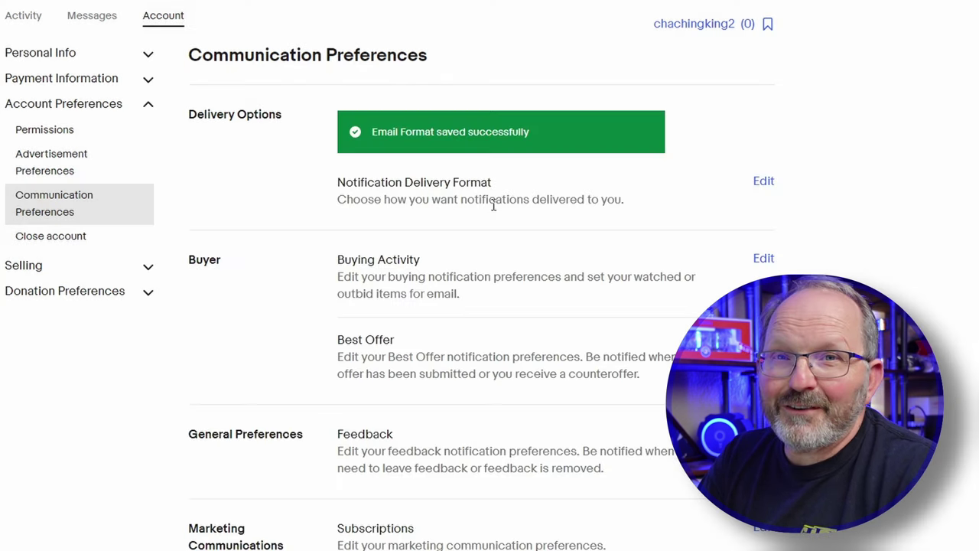
scroll(494, 206, "down", 2)
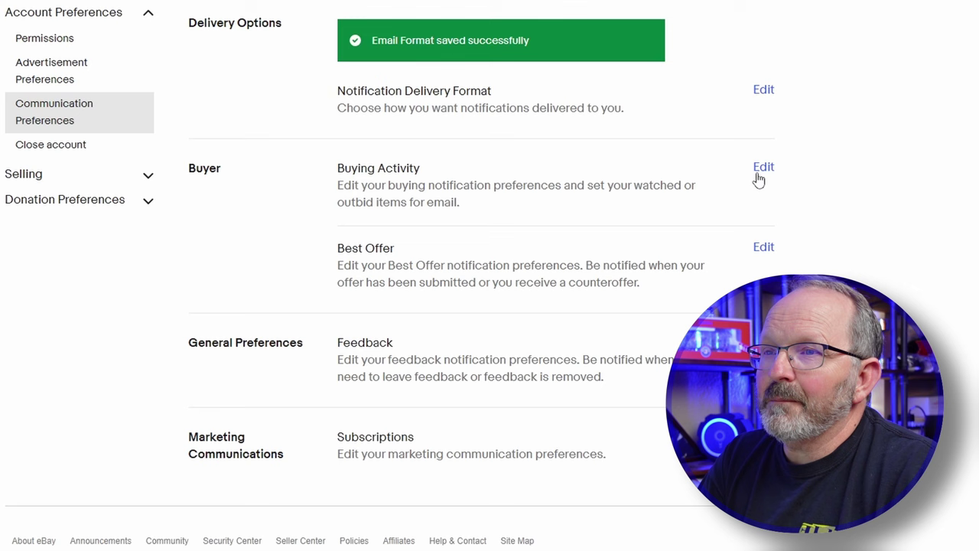
left_click(761, 170)
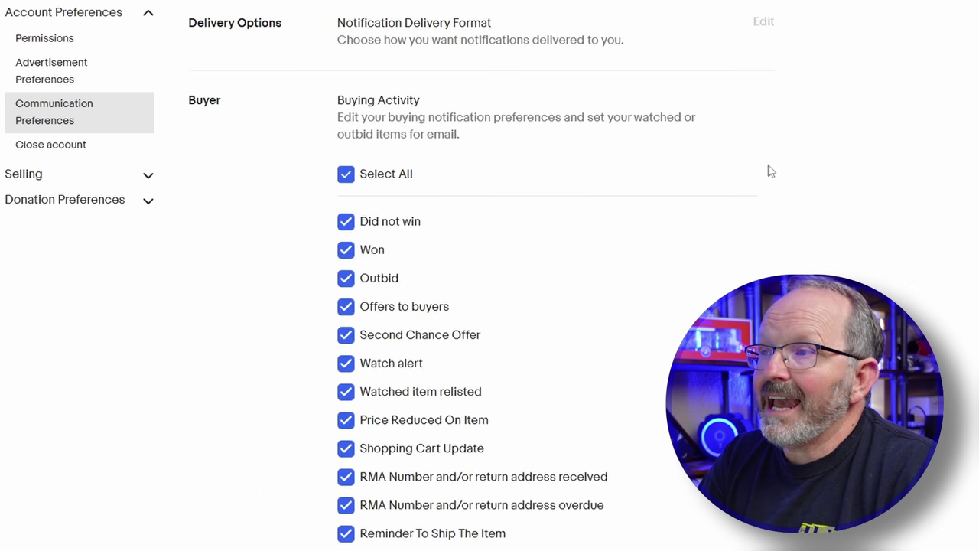
left_click(346, 176)
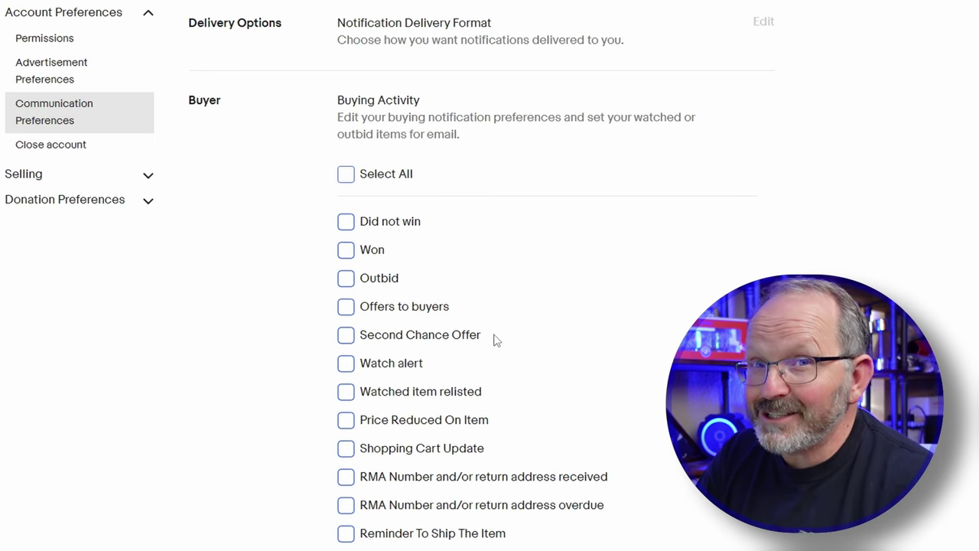
scroll(599, 232, "down", 4)
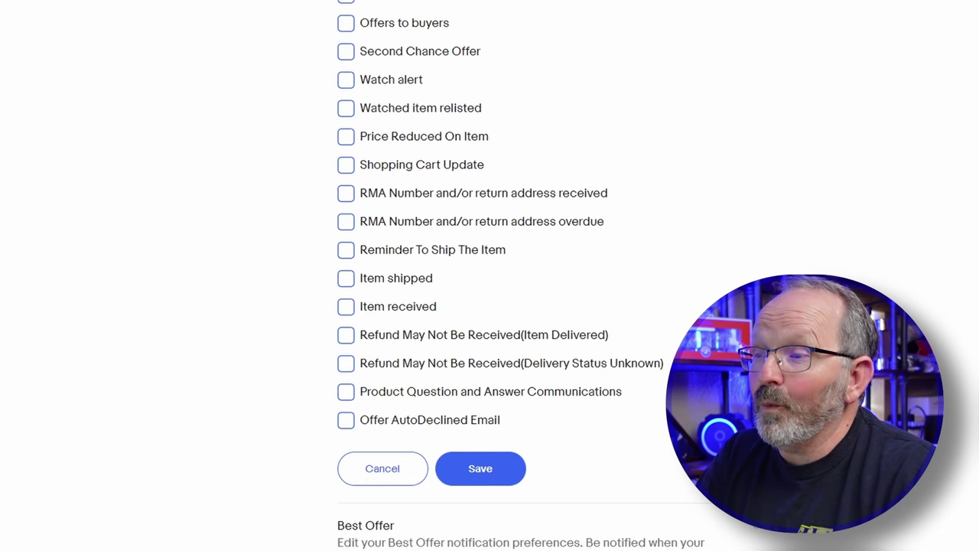
left_click(482, 471)
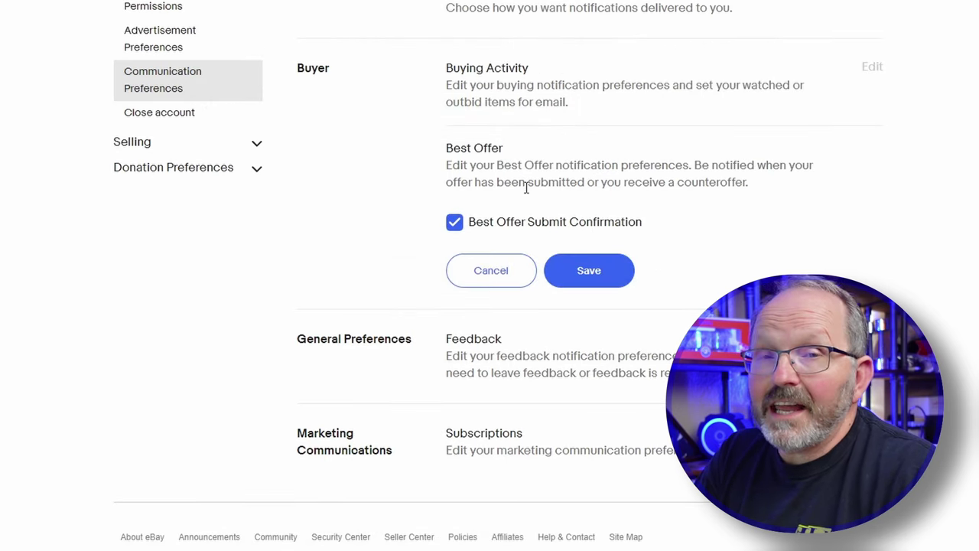
Step: Turn off Best Offer Submit Confirmation and Feedback reminder notifications, saving each change
left_click(455, 225)
left_click(596, 274)
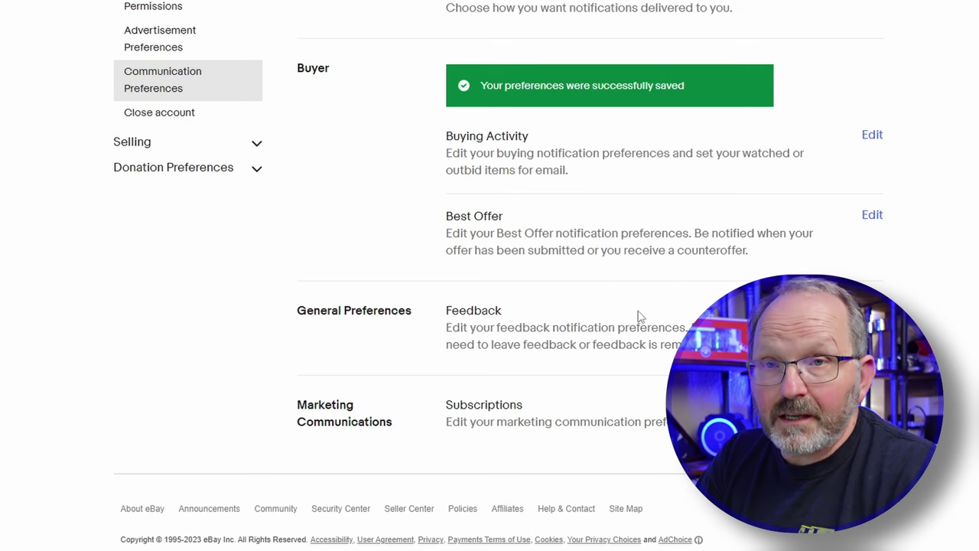
left_click(872, 310)
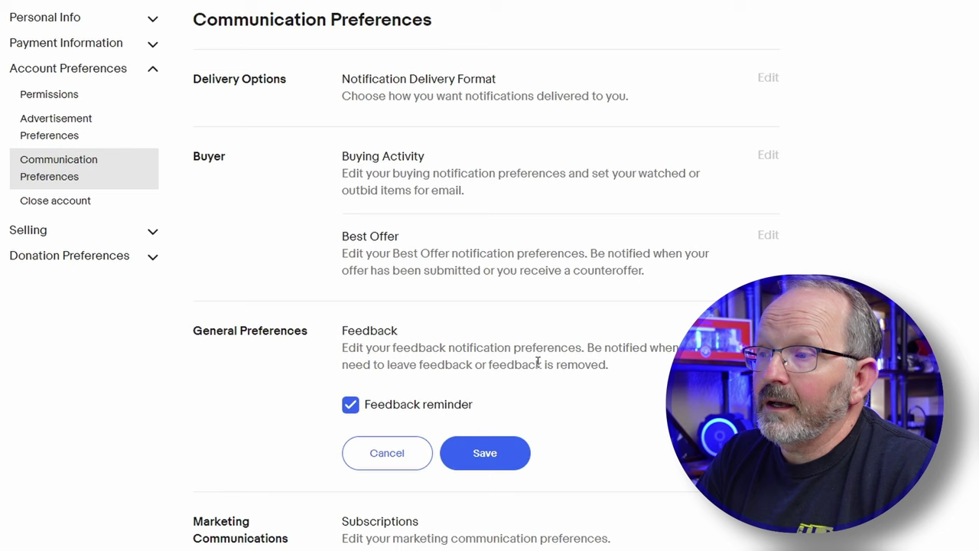
left_click(349, 409)
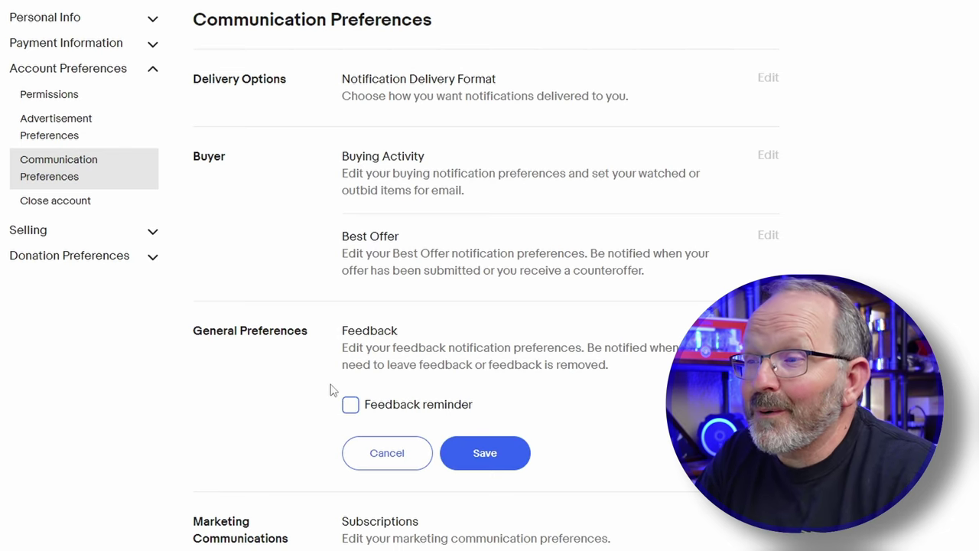
left_click(490, 449)
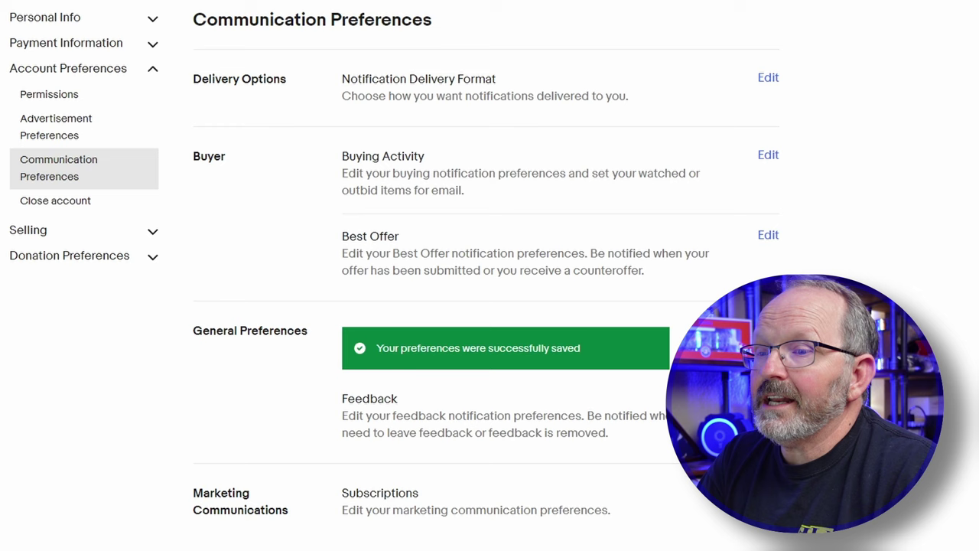
Step: Unsubscribe from eBay surveys and research and General email promotions
scroll(590, 299, "down", 3)
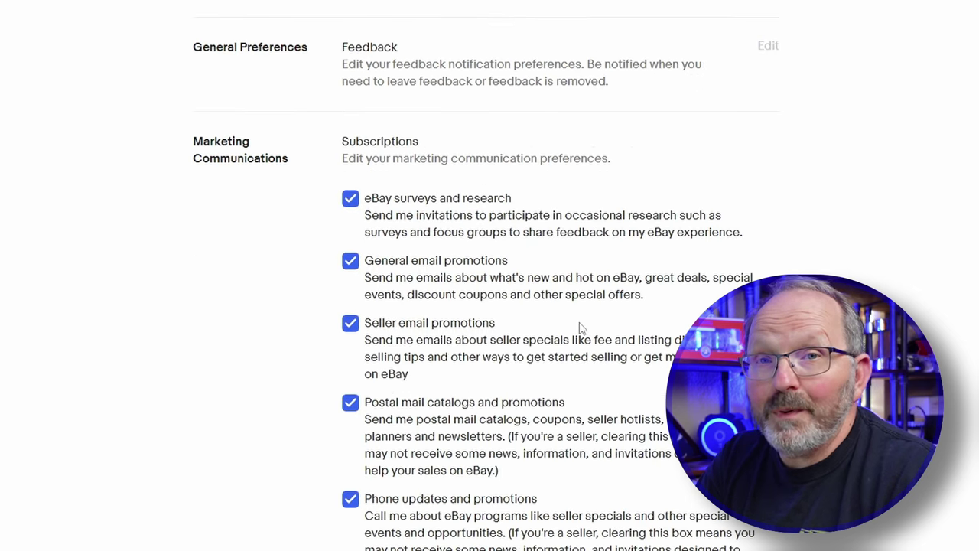
left_click(351, 198)
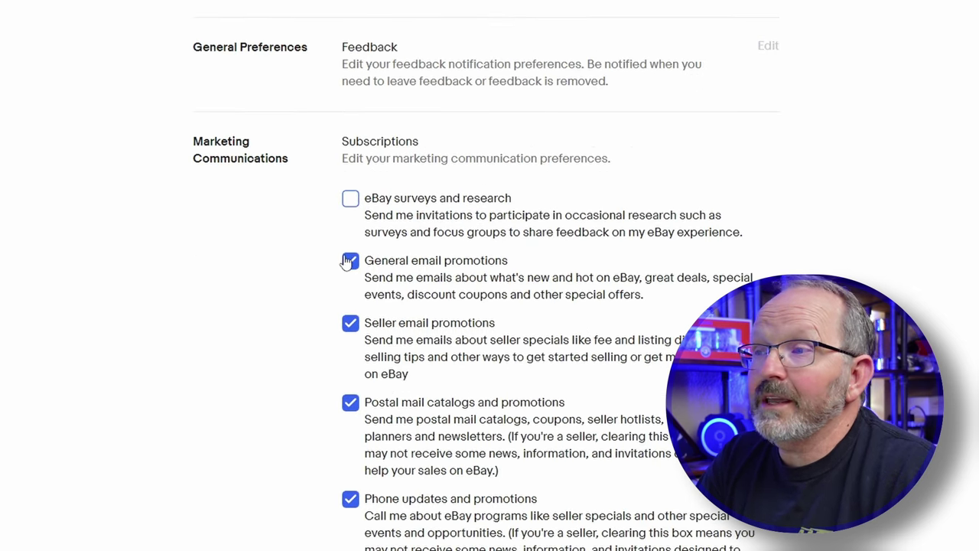
left_click(352, 262)
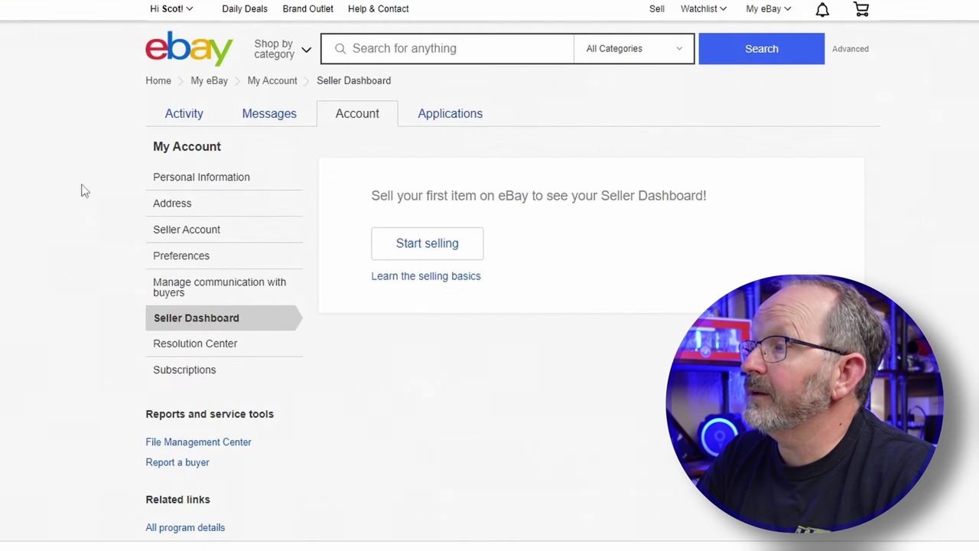
Step: Open the Resolution Center from the My Account sidebar
left_click(218, 345)
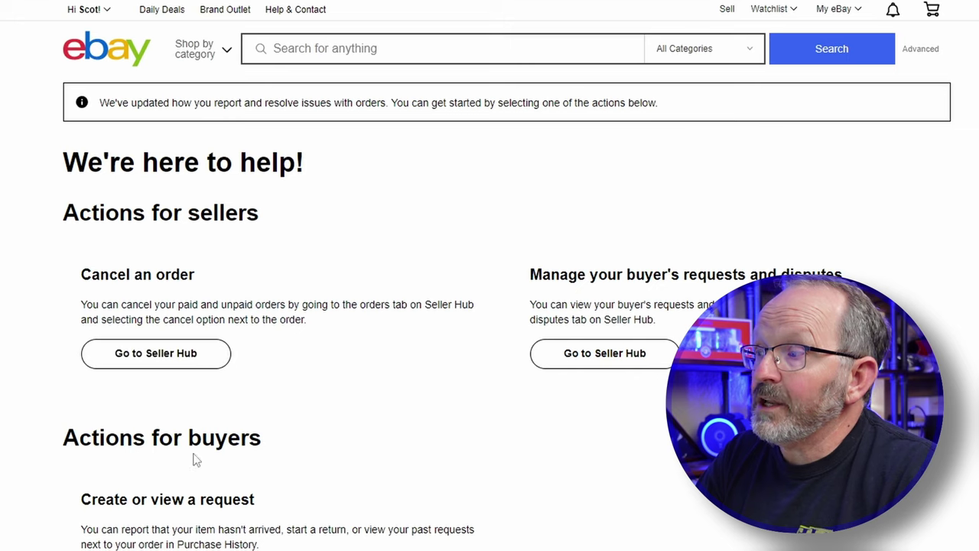